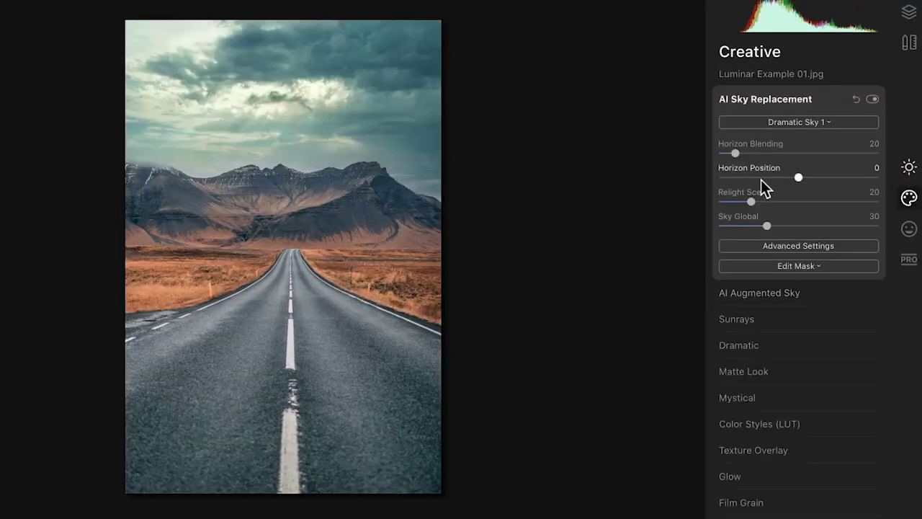
# Replace the road photo's sky with Dramatic Sky 2, then Dramatic Sky 3
pyautogui.click(766, 124)
pyautogui.click(767, 303)
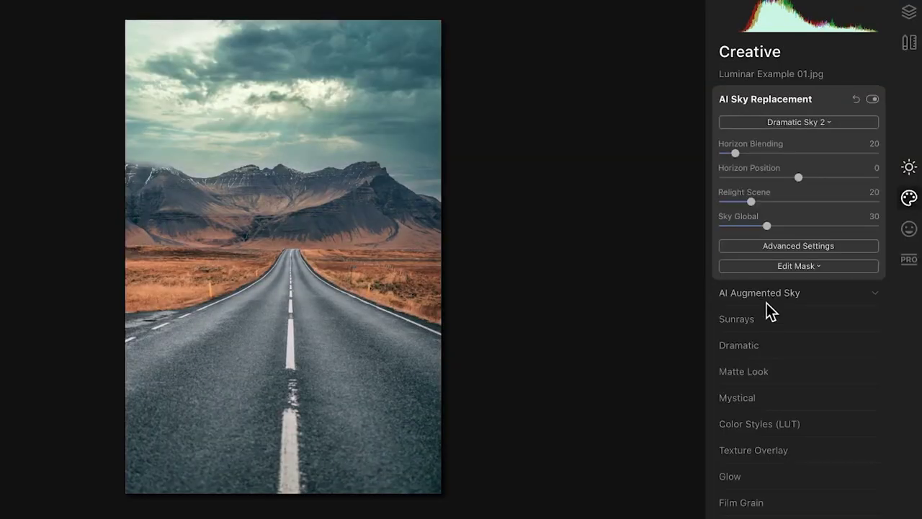
pyautogui.click(778, 121)
pyautogui.click(762, 324)
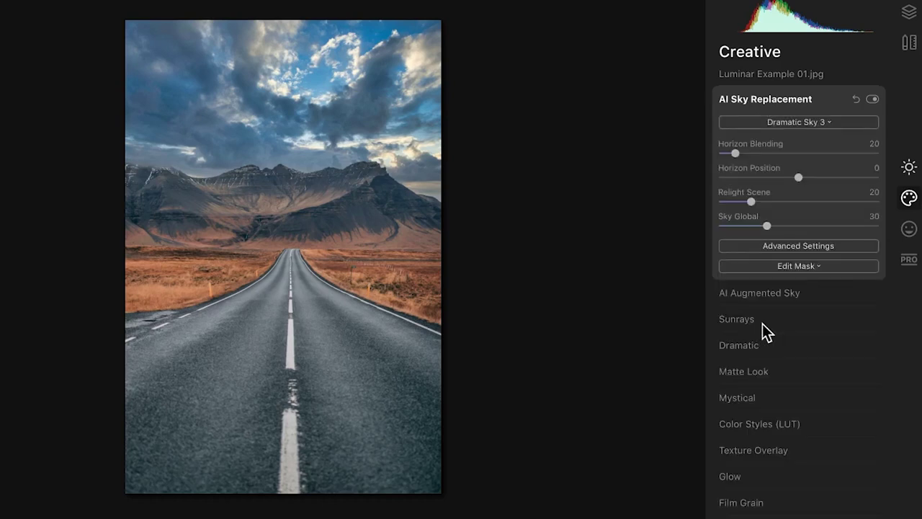
# In Advanced Settings, set Relight Scene to 100, Horizon Blending to 180, and raise Sky Exposure
pyautogui.click(798, 246)
pyautogui.moveTo(750, 202); pyautogui.dragTo(877, 202)
pyautogui.click(862, 153)
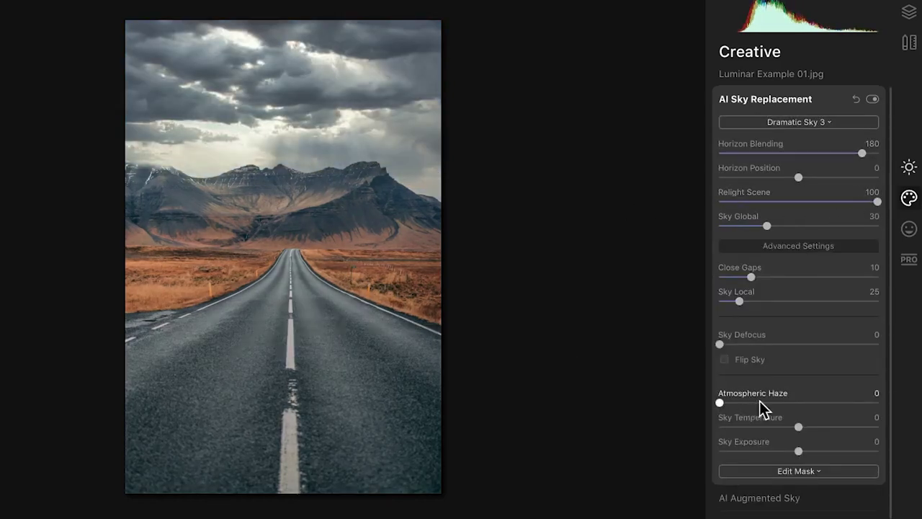
pyautogui.moveTo(804, 448); pyautogui.dragTo(839, 449)
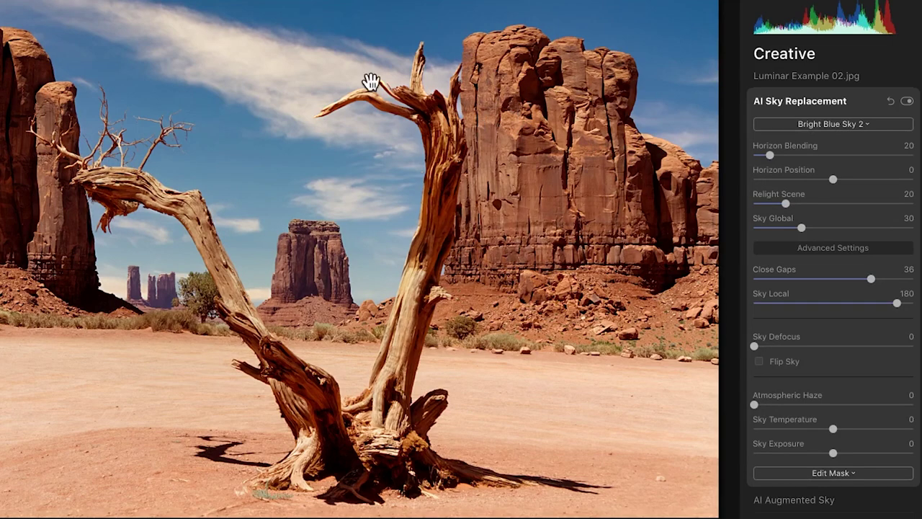
# Try Bright Blue Sky 1, then Blue Sky 6 as the replacement sky
pyautogui.click(831, 125)
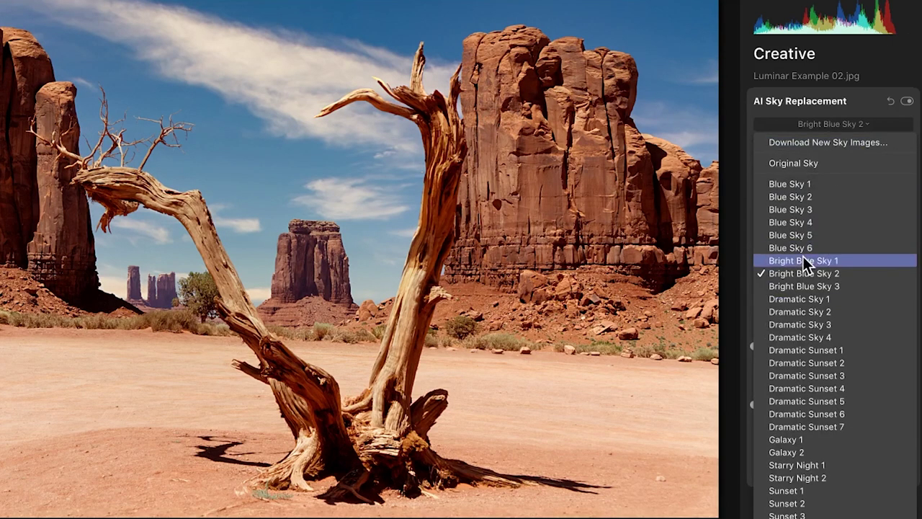
pyautogui.click(802, 255)
pyautogui.click(810, 124)
pyautogui.click(802, 248)
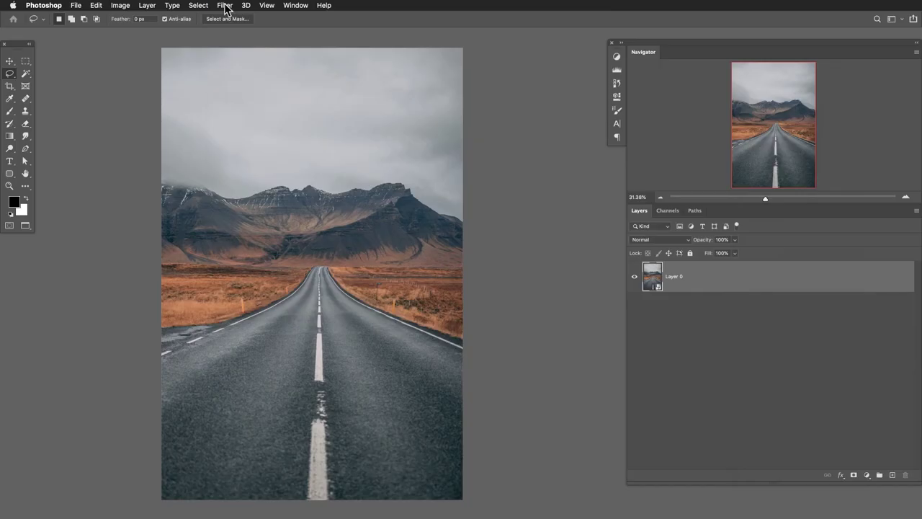
# Run Filter > Skylum Software > Luminar 4 on the photo and reposition the plugin window
pyautogui.click(224, 5)
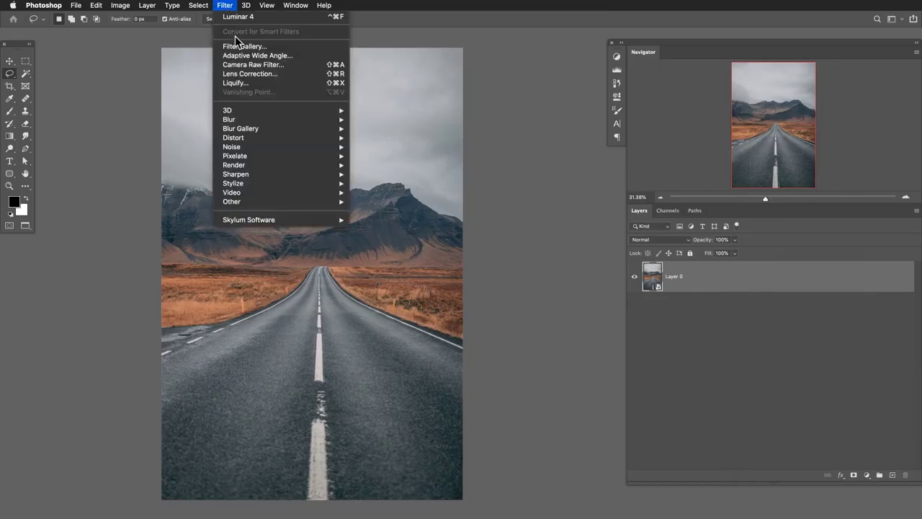
pyautogui.moveTo(291, 225)
pyautogui.click(398, 221)
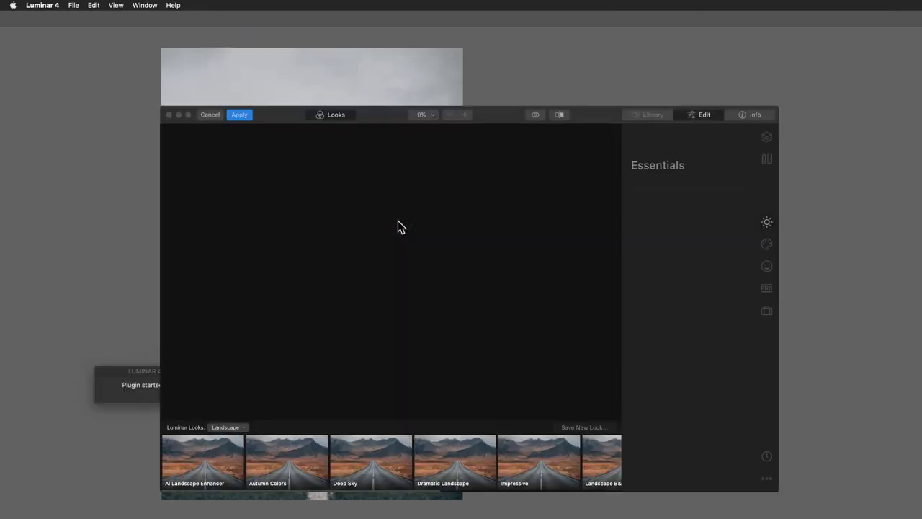
pyautogui.moveTo(482, 125); pyautogui.dragTo(337, 43)
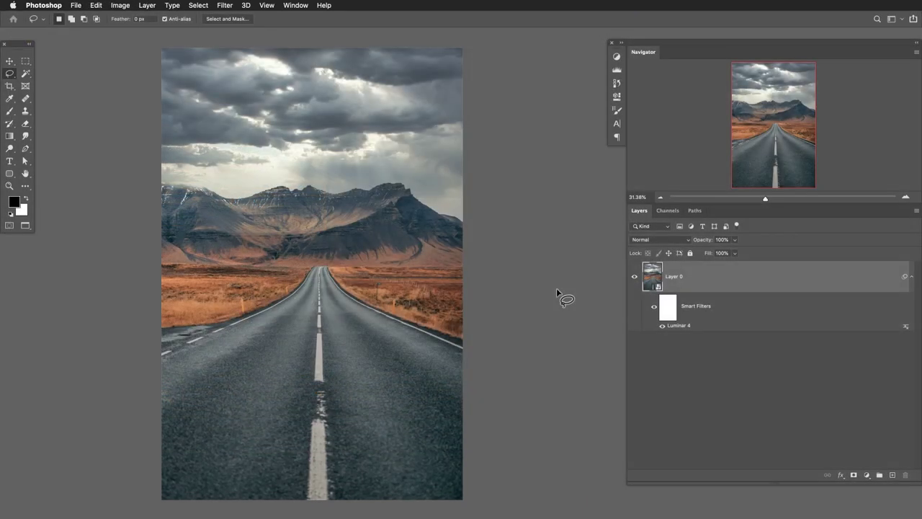
# Toggle the Luminar smart filter off and on twice to compare with the original
pyautogui.click(654, 307)
pyautogui.click(654, 308)
pyautogui.click(654, 309)
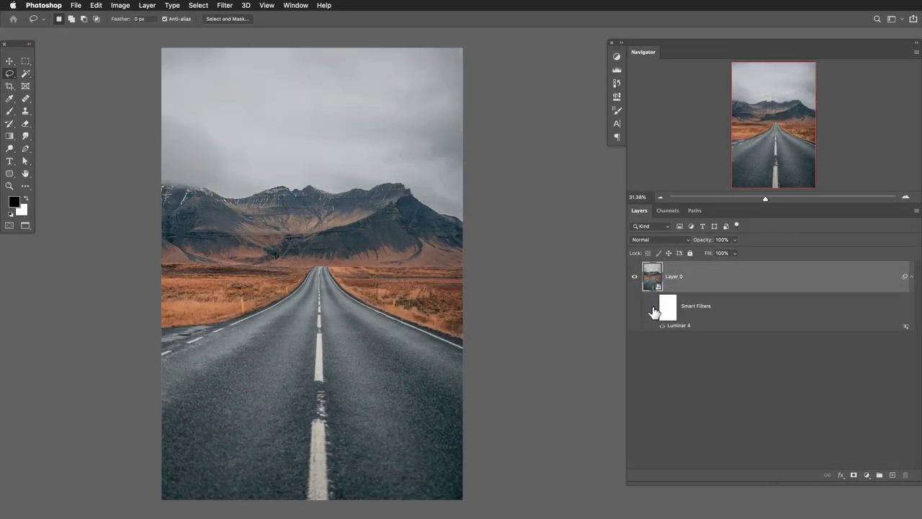
pyautogui.click(654, 310)
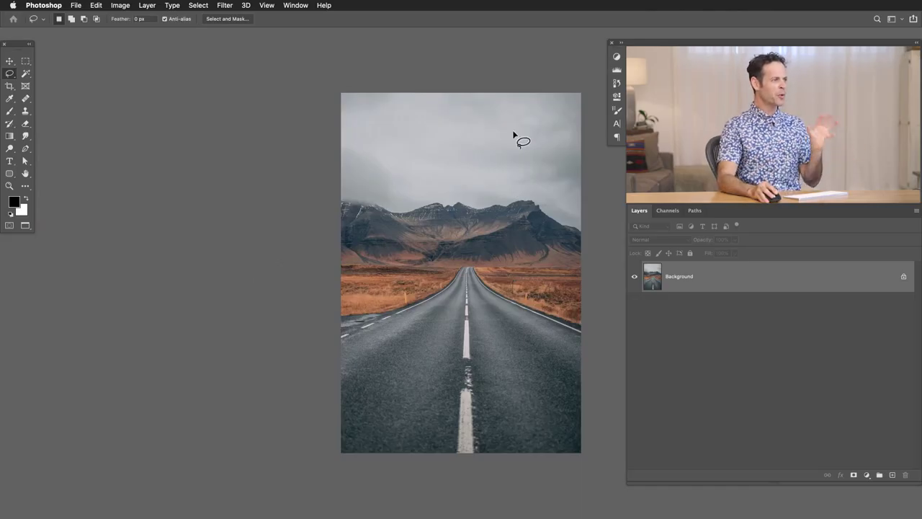
# Unlock the road photo's Background as Layer 0 and convert it to a smart object
pyautogui.moveTo(503, 238); pyautogui.dragTo(367, 229)
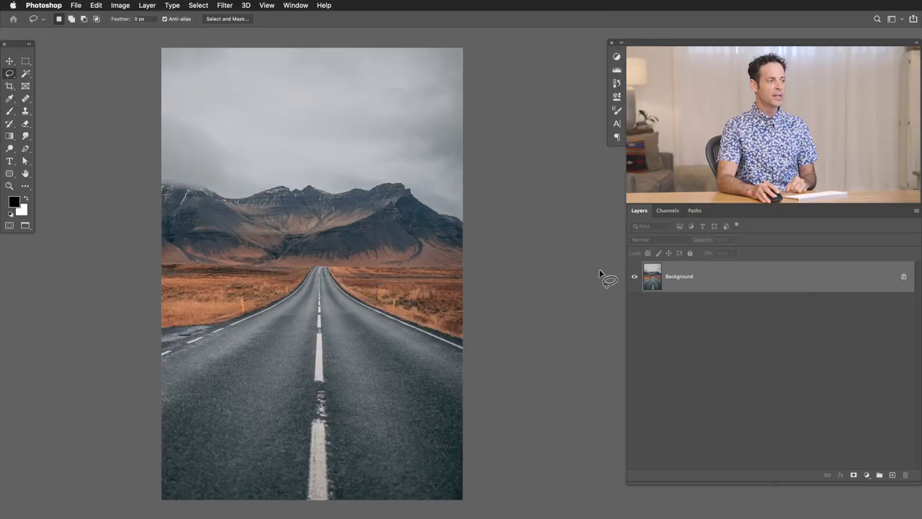
pyautogui.doubleClick(745, 281)
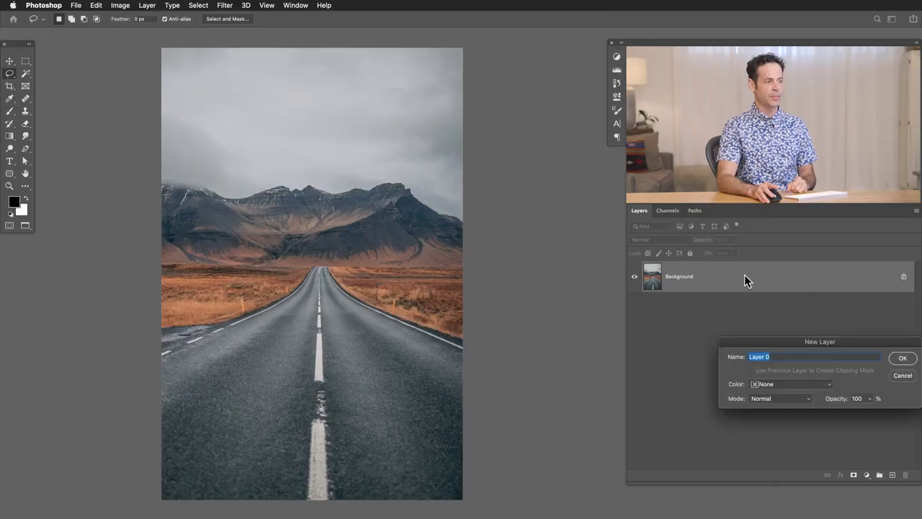
pyautogui.click(905, 358)
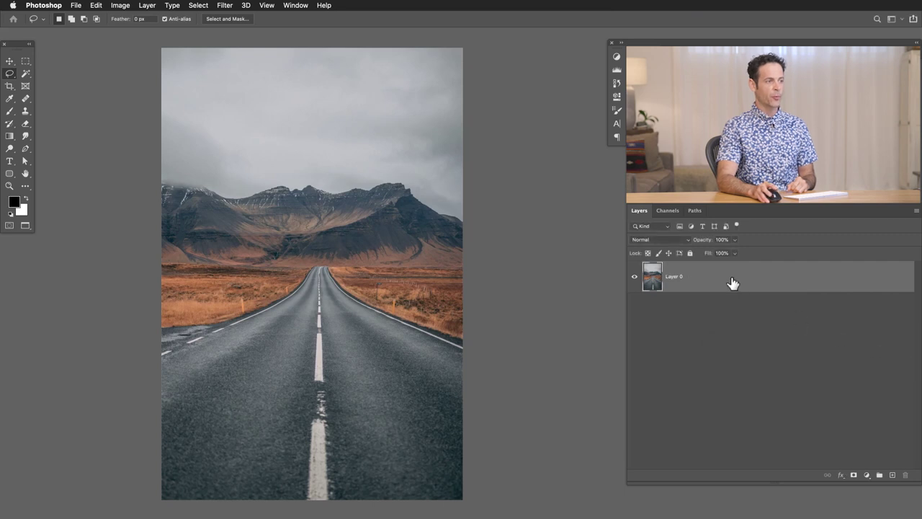
pyautogui.rightClick(730, 282)
pyautogui.click(754, 231)
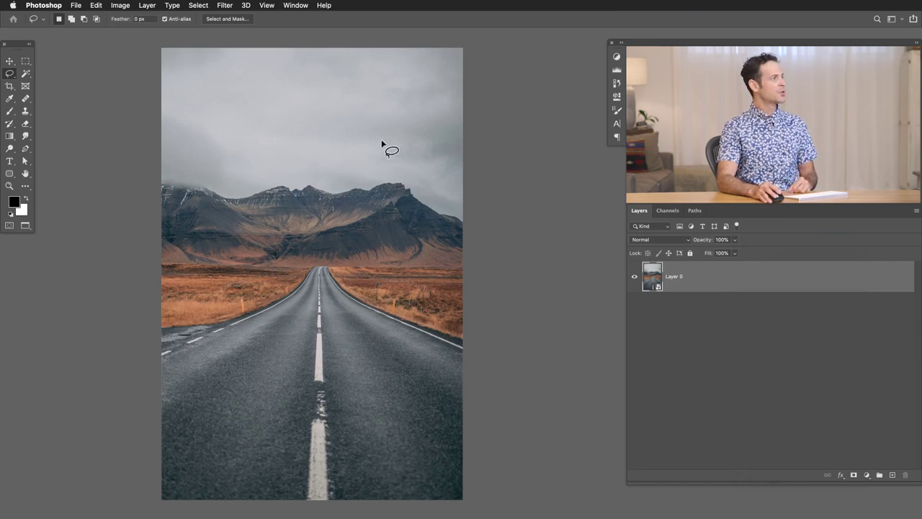
# Run Luminar 4 on Layer 0 and apply the Landscape Impressive look at Amount 33
pyautogui.click(224, 6)
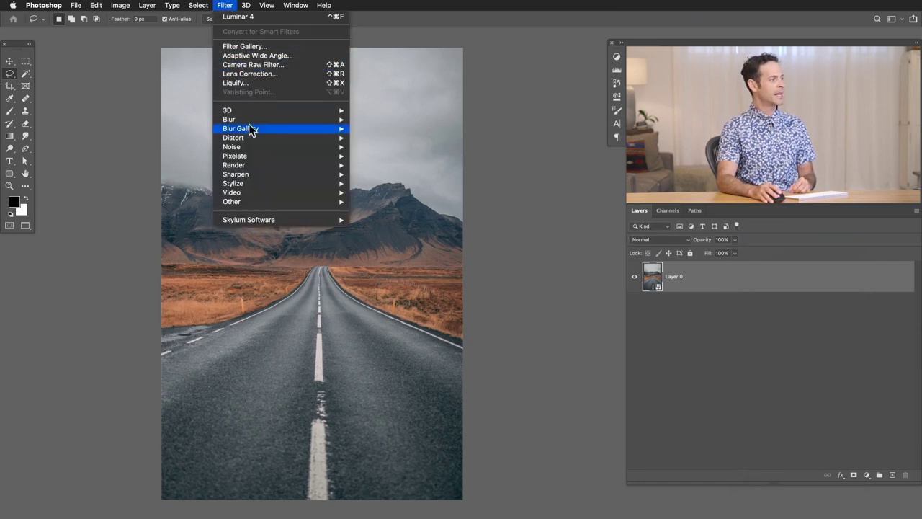
pyautogui.moveTo(267, 221)
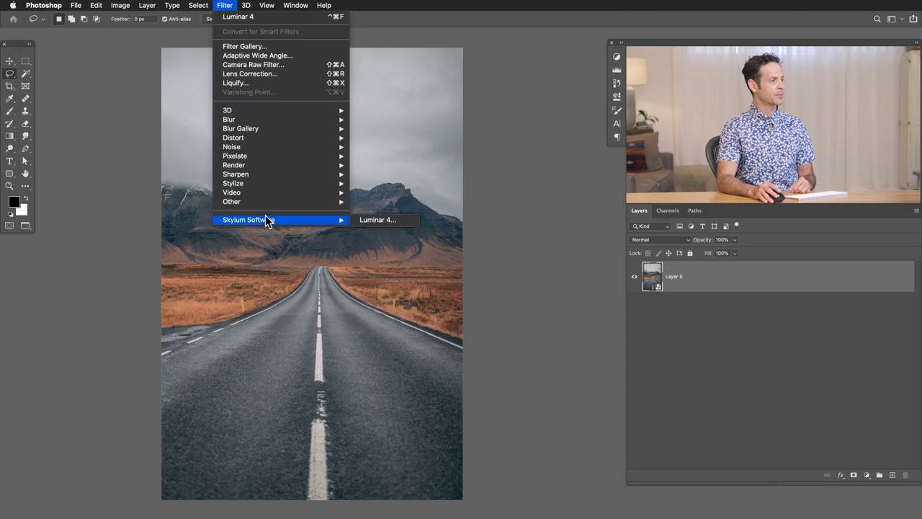
pyautogui.click(397, 220)
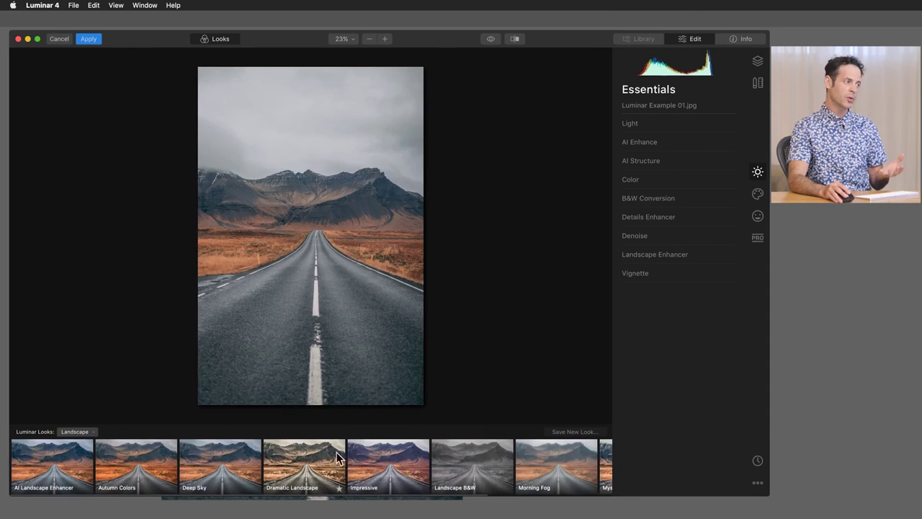
pyautogui.click(85, 430)
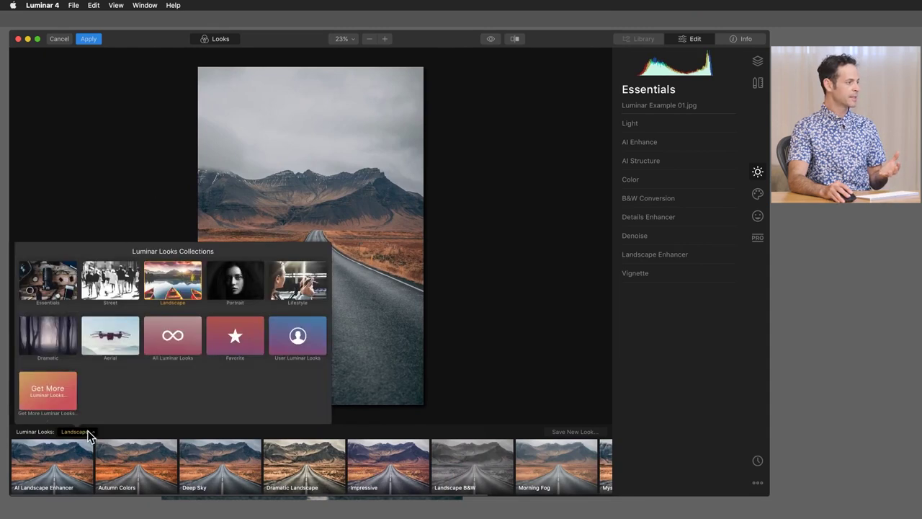
pyautogui.click(87, 432)
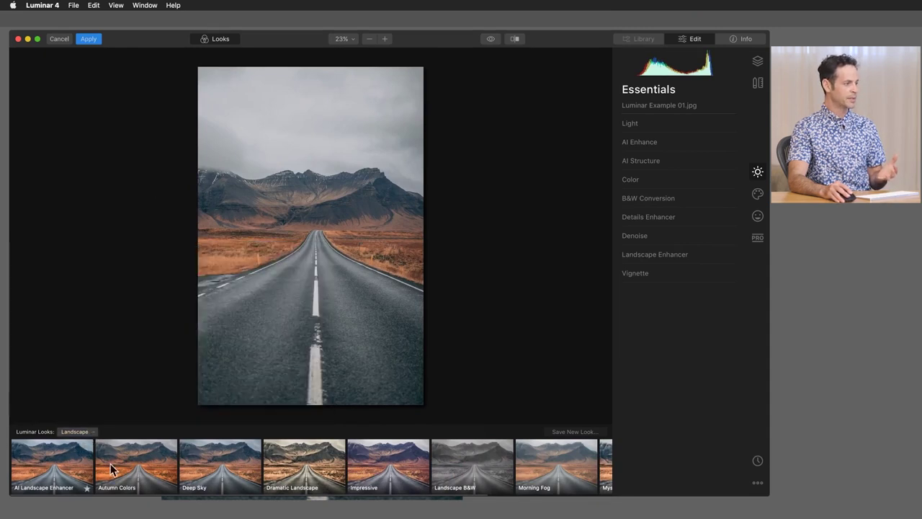
pyautogui.click(378, 470)
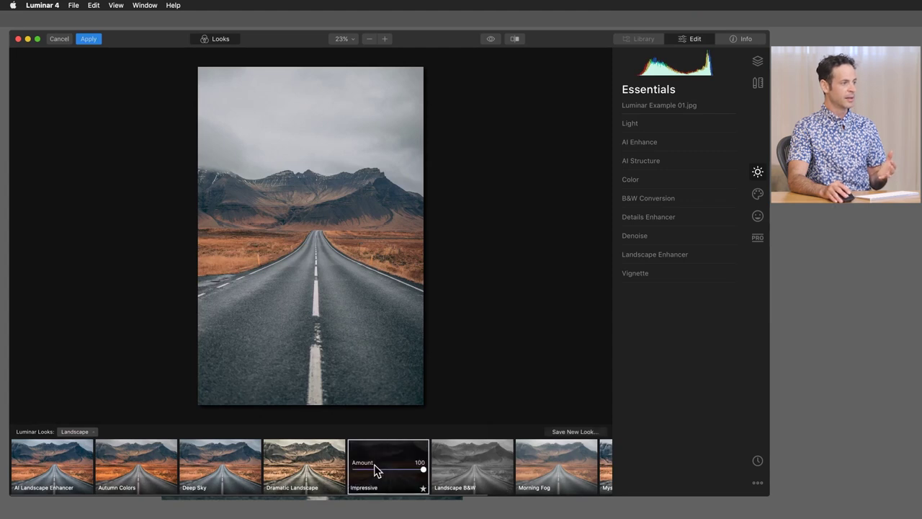
pyautogui.moveTo(412, 468); pyautogui.dragTo(387, 471)
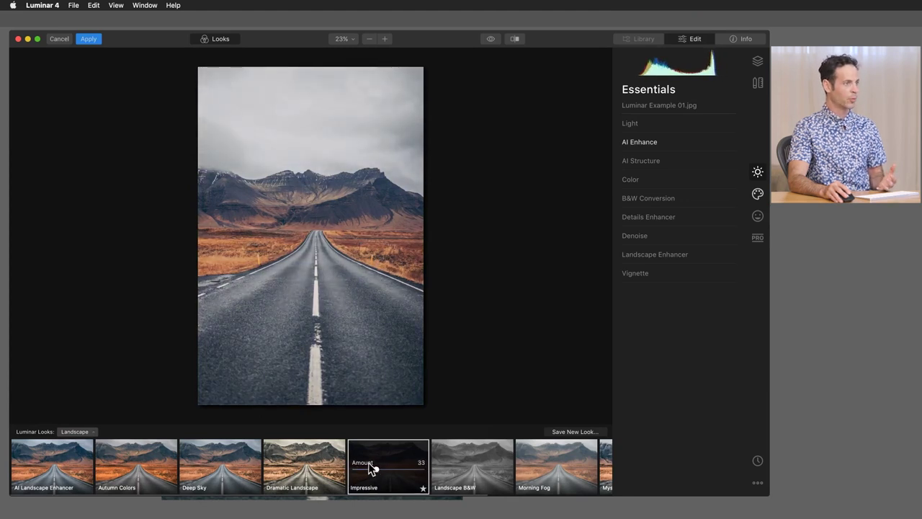
# Undo the Impressive look by reverting to Original in History
pyautogui.click(758, 461)
pyautogui.click(660, 149)
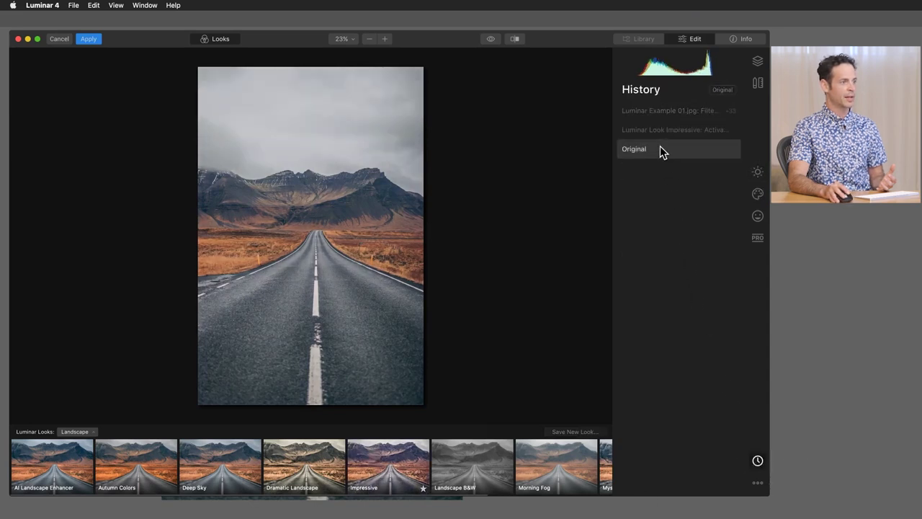
pyautogui.click(758, 172)
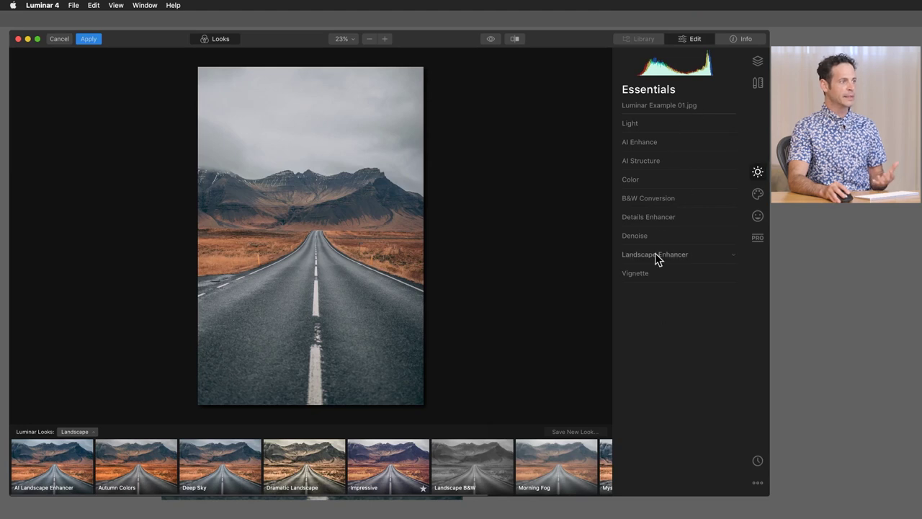
# Set AI Enhance's AI Accent to 40 and bring up the Creative tools
pyautogui.click(661, 145)
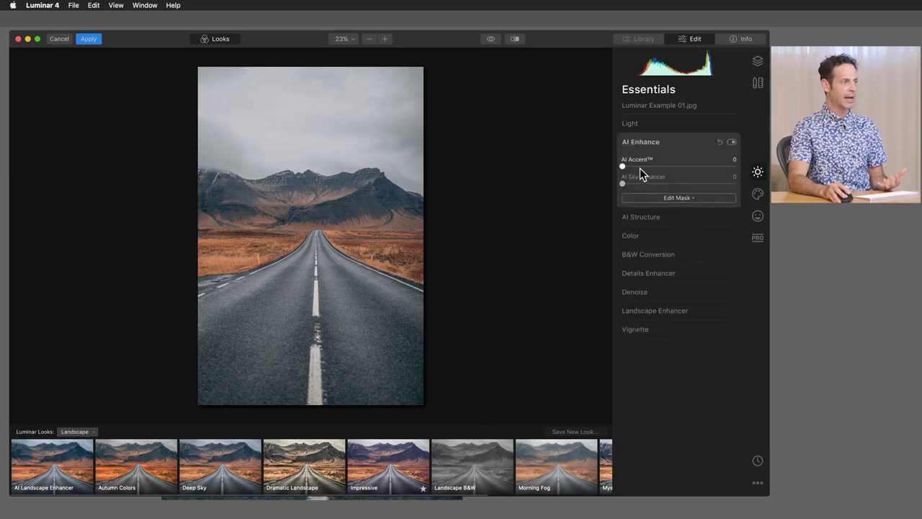
pyautogui.moveTo(639, 168); pyautogui.dragTo(685, 172)
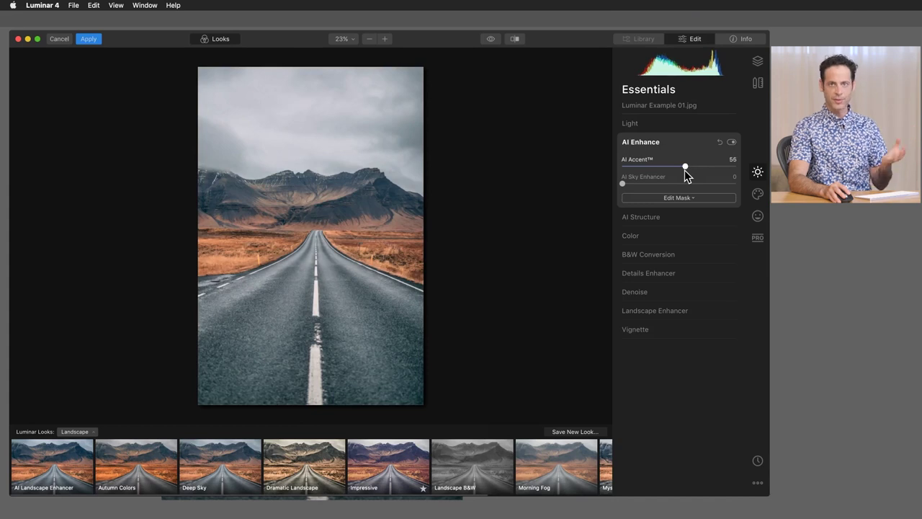
pyautogui.moveTo(684, 170)
pyautogui.mouseDown()
pyautogui.moveTo(650, 170)
pyautogui.moveTo(666, 167)
pyautogui.mouseUp()
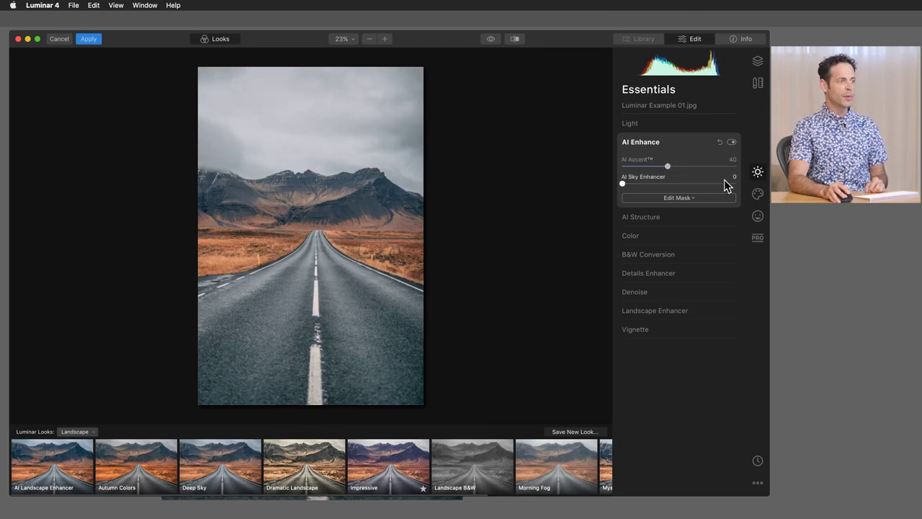
pyautogui.click(756, 197)
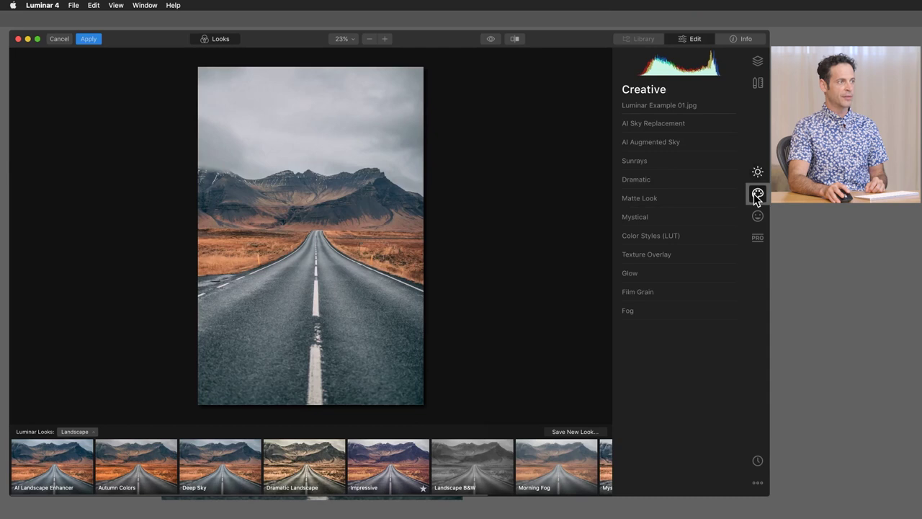
# In AI Sky Replacement, try Blue Sky 2, then return to Original Sky
pyautogui.click(700, 129)
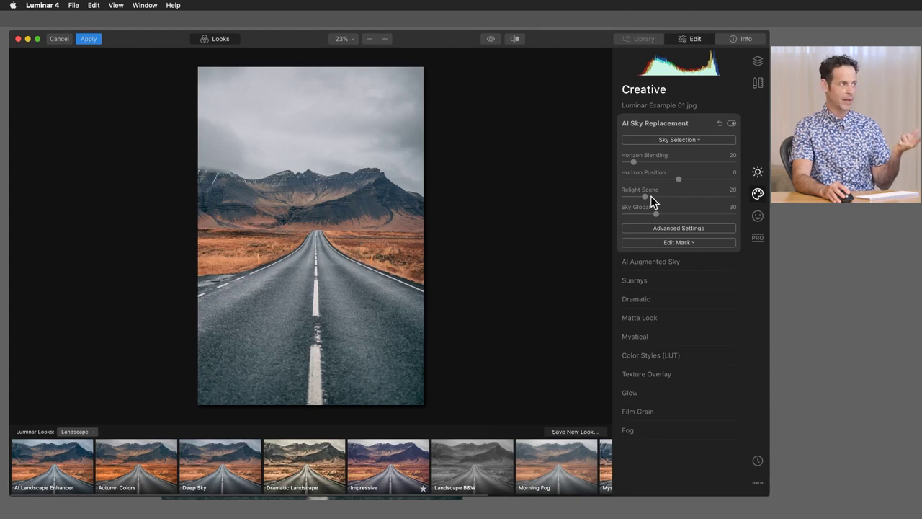
pyautogui.click(666, 141)
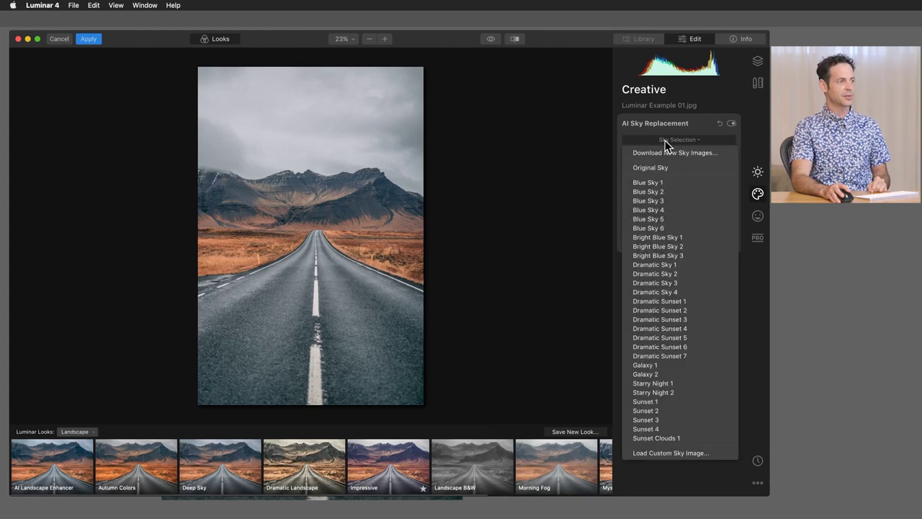
pyautogui.click(673, 192)
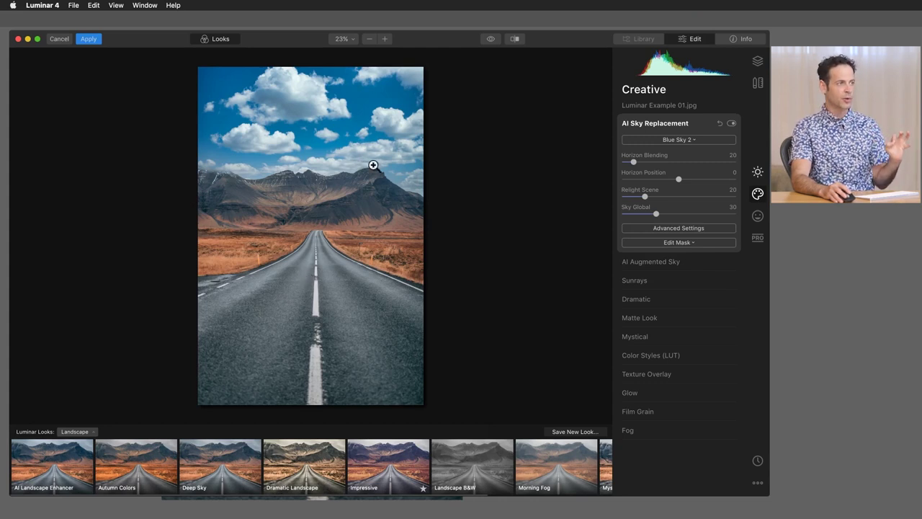
pyautogui.click(679, 141)
pyautogui.click(665, 165)
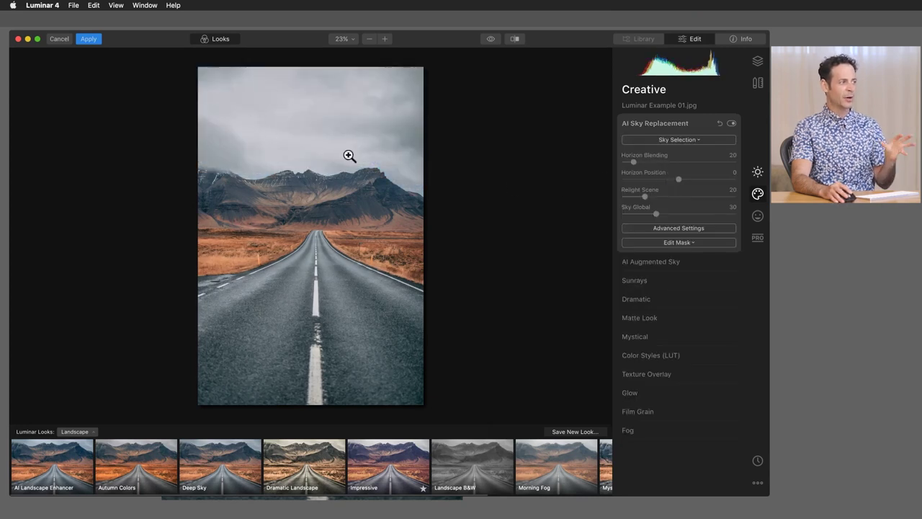
pyautogui.click(634, 141)
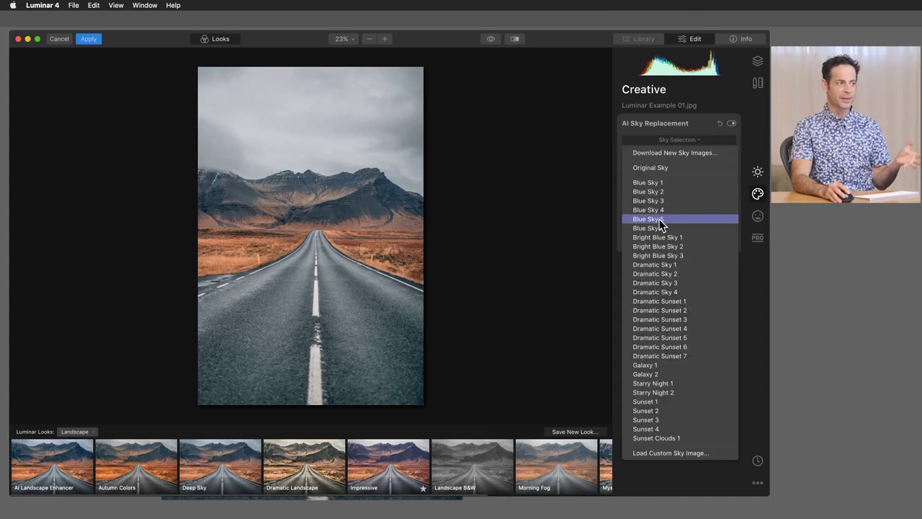
# Try Dramatic Sky 1 and Dramatic Sky 2, settling on Dramatic Sky 3
pyautogui.click(679, 264)
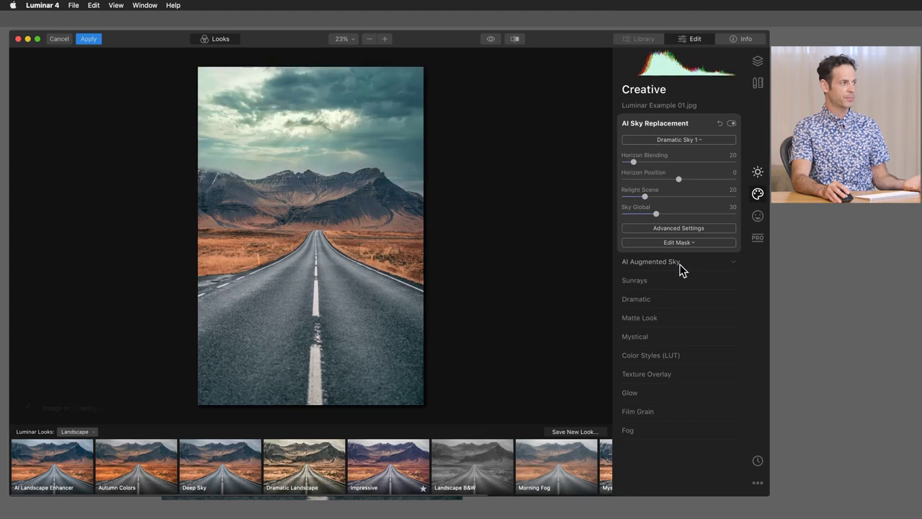
pyautogui.click(655, 141)
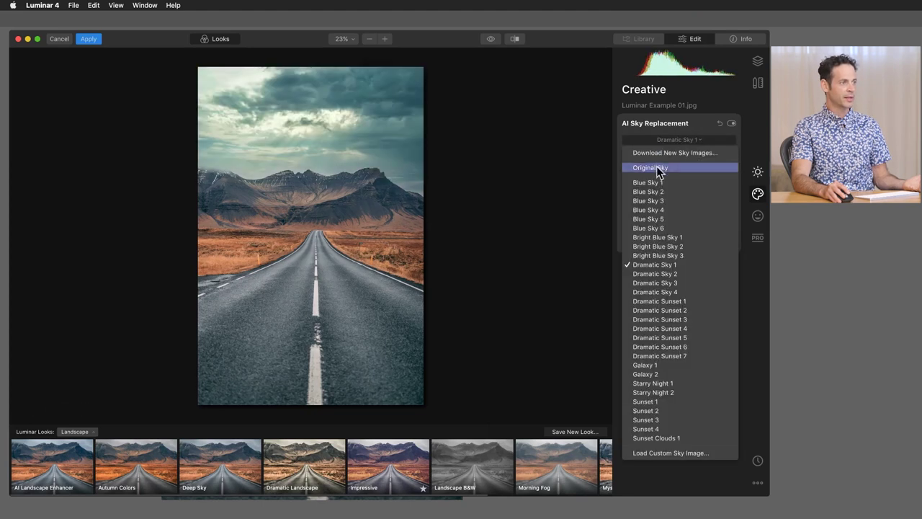
pyautogui.click(656, 273)
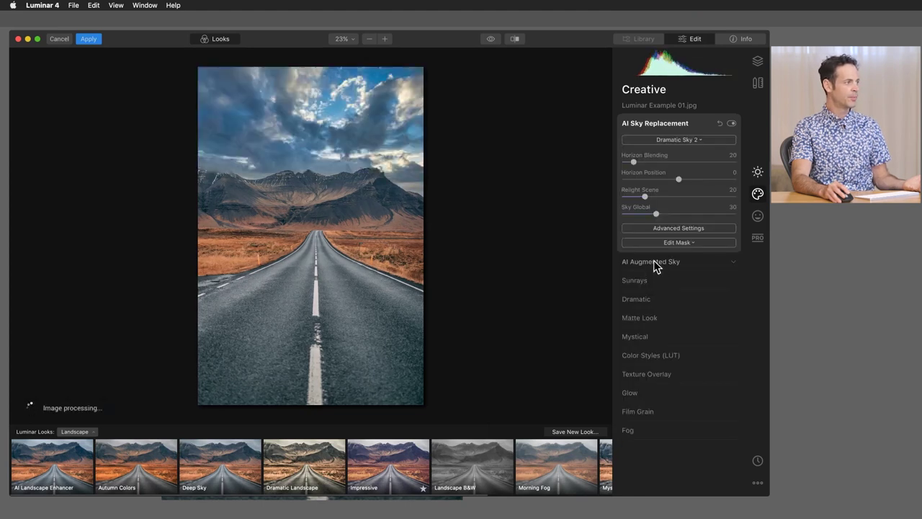
pyautogui.click(665, 142)
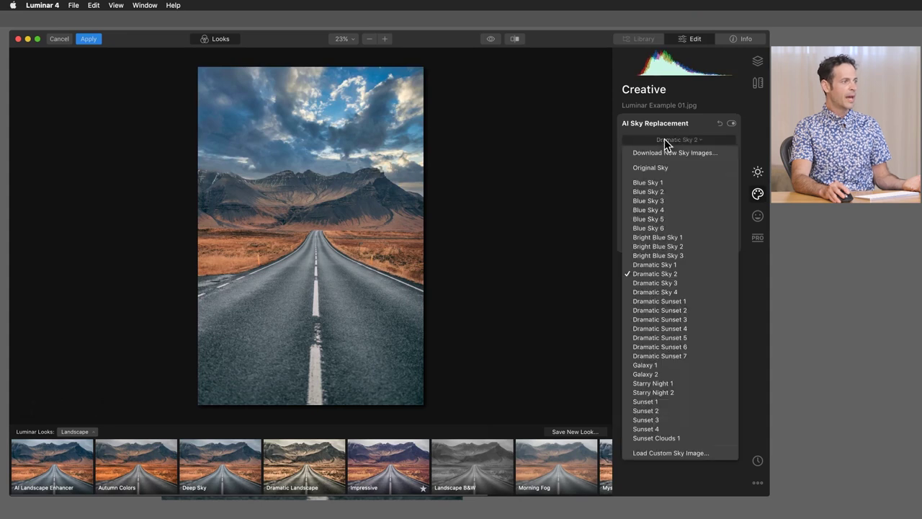
pyautogui.click(652, 283)
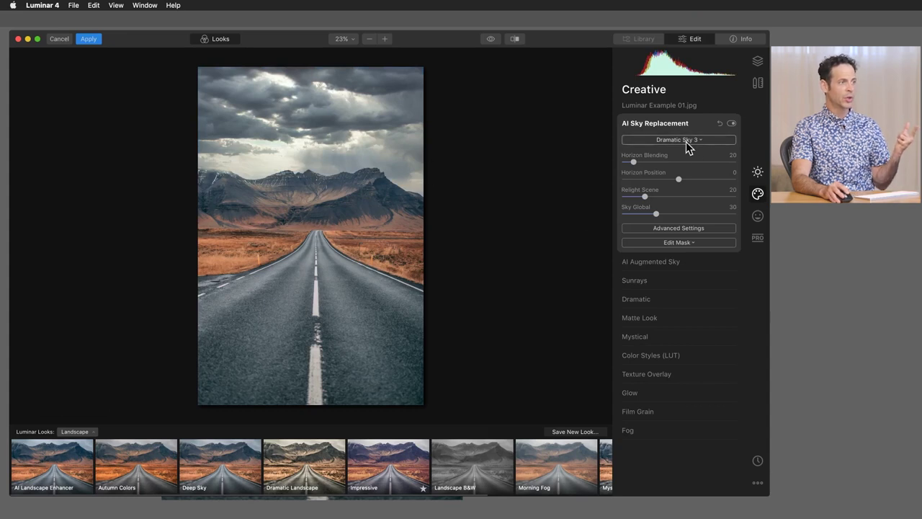
# Expand Advanced Settings and set Relight Scene to 100 and Horizon Blending to 180
pyautogui.click(684, 229)
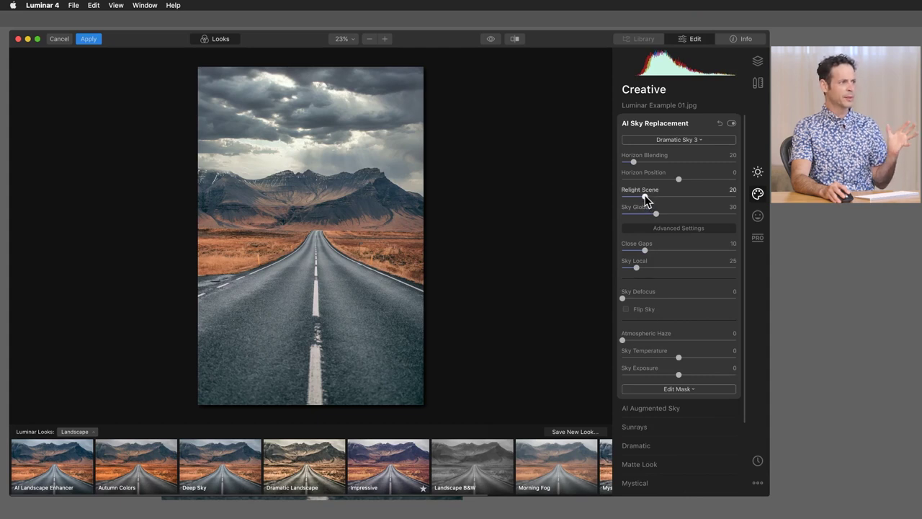
pyautogui.moveTo(646, 200); pyautogui.dragTo(735, 194)
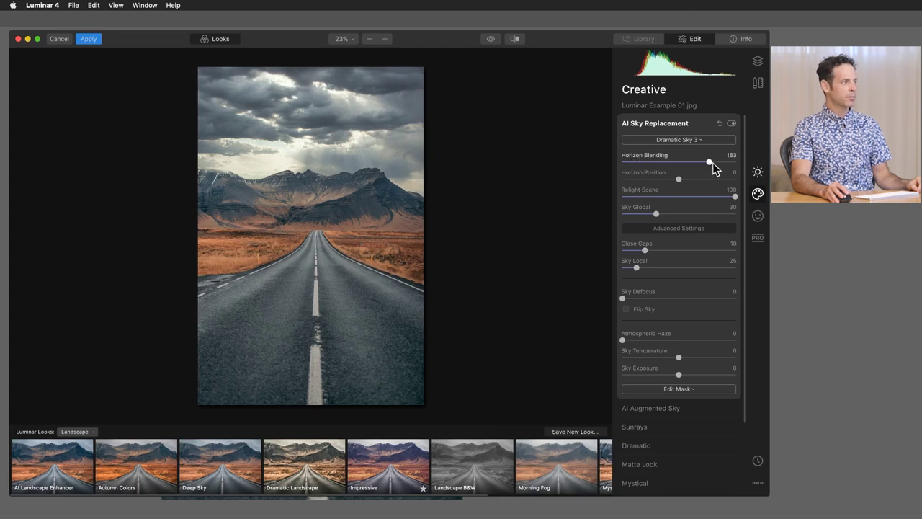
pyautogui.moveTo(711, 164); pyautogui.dragTo(762, 171)
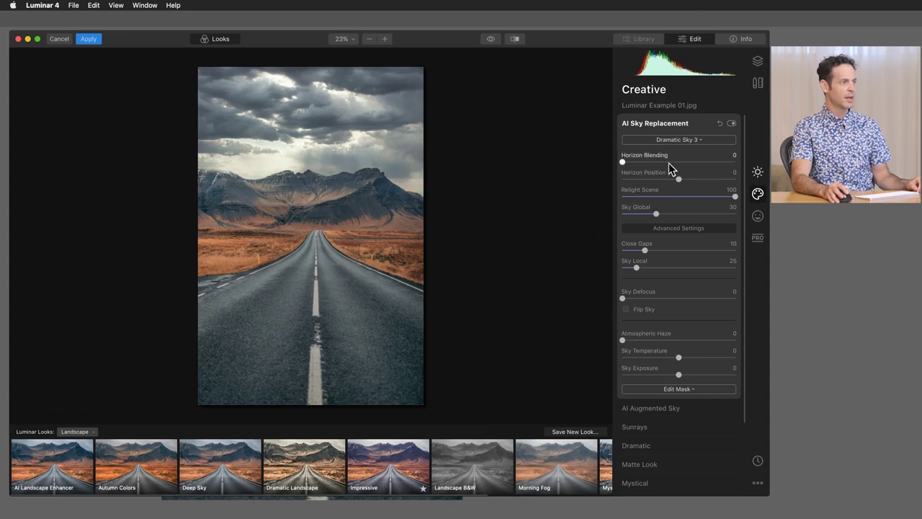
pyautogui.moveTo(668, 162); pyautogui.dragTo(688, 166)
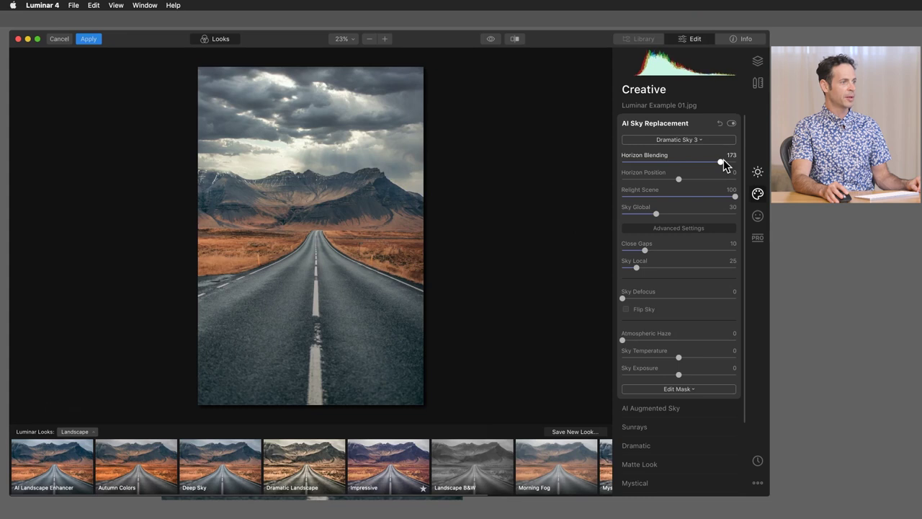
pyautogui.moveTo(723, 161); pyautogui.dragTo(725, 162)
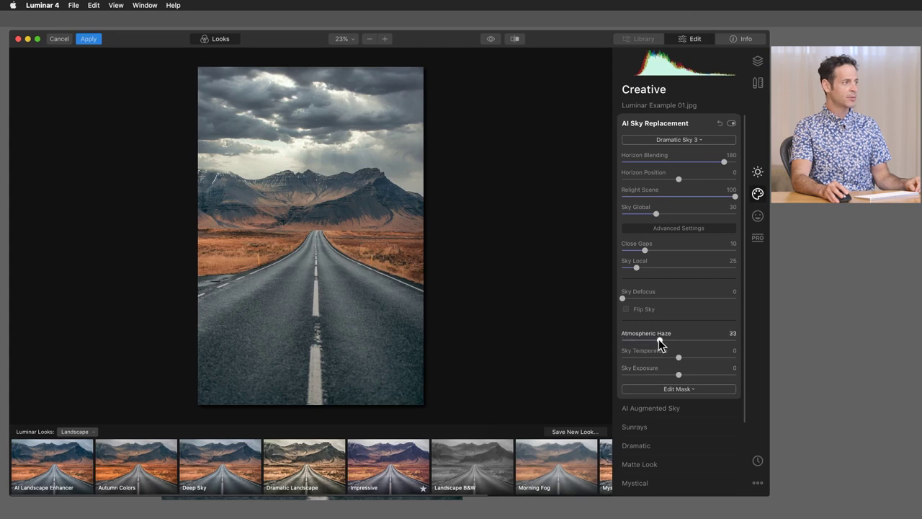
# Set Atmospheric Haze to 53 and Sky Exposure to 19, testing Sky Defocus and Flip Sky
pyautogui.moveTo(658, 339); pyautogui.dragTo(685, 336)
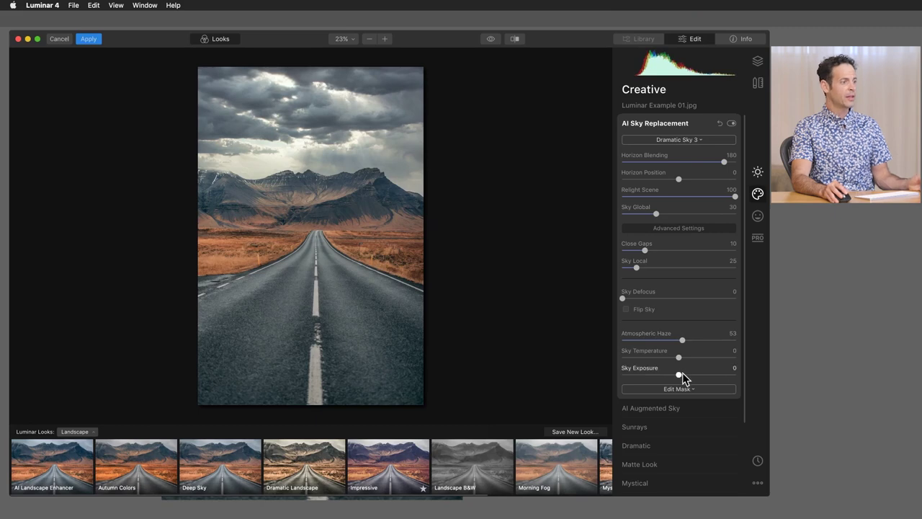
pyautogui.moveTo(682, 372)
pyautogui.mouseDown()
pyautogui.moveTo(707, 373)
pyautogui.moveTo(646, 377)
pyautogui.moveTo(705, 375)
pyautogui.moveTo(694, 375)
pyautogui.mouseUp()
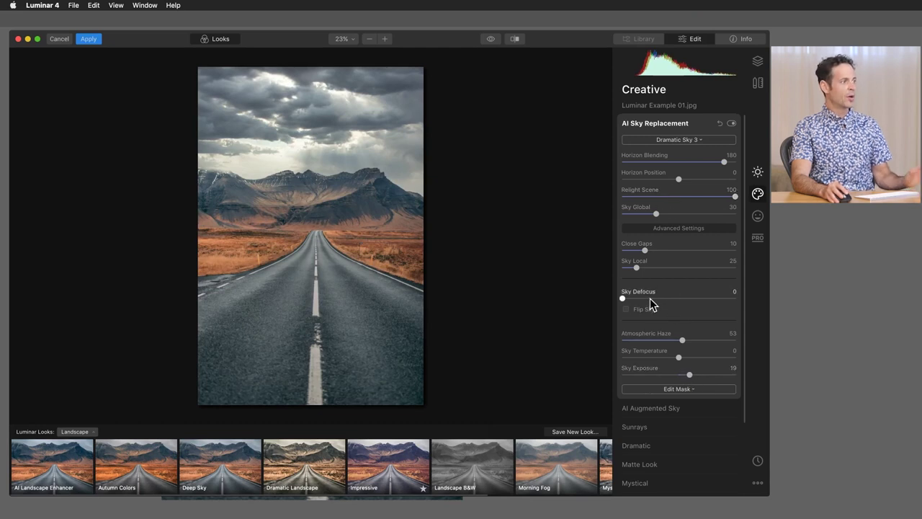
pyautogui.moveTo(623, 297)
pyautogui.mouseDown()
pyautogui.moveTo(704, 299)
pyautogui.moveTo(618, 302)
pyautogui.mouseUp()
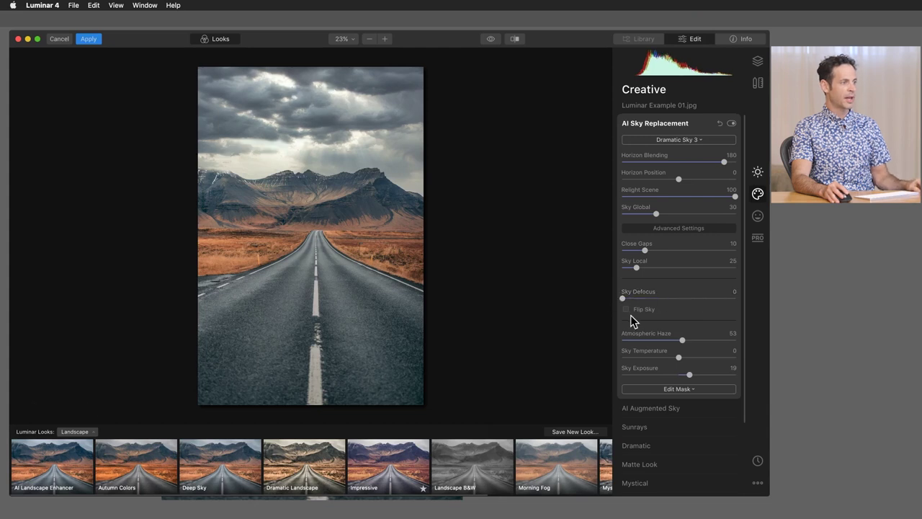
pyautogui.click(626, 309)
pyautogui.click(626, 309)
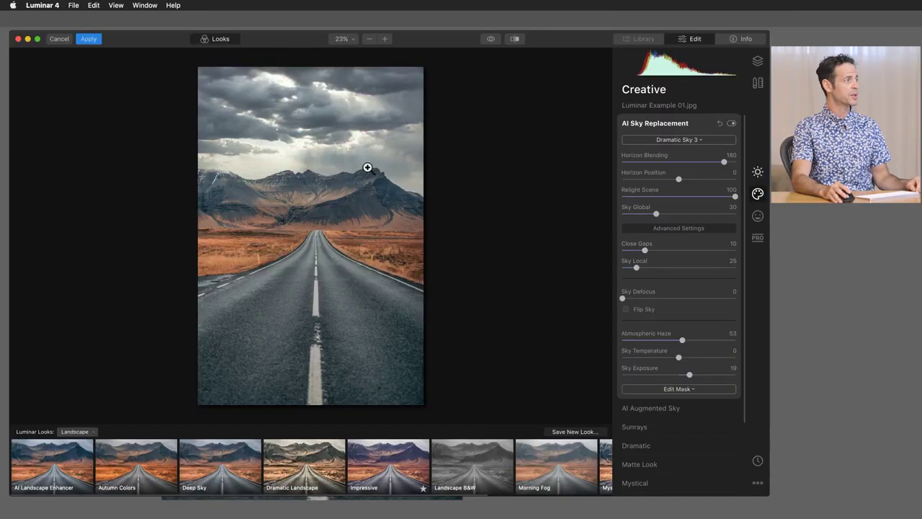
# Apply the Luminar edits and toggle the smart filter to compare, leaving it on
pyautogui.click(88, 39)
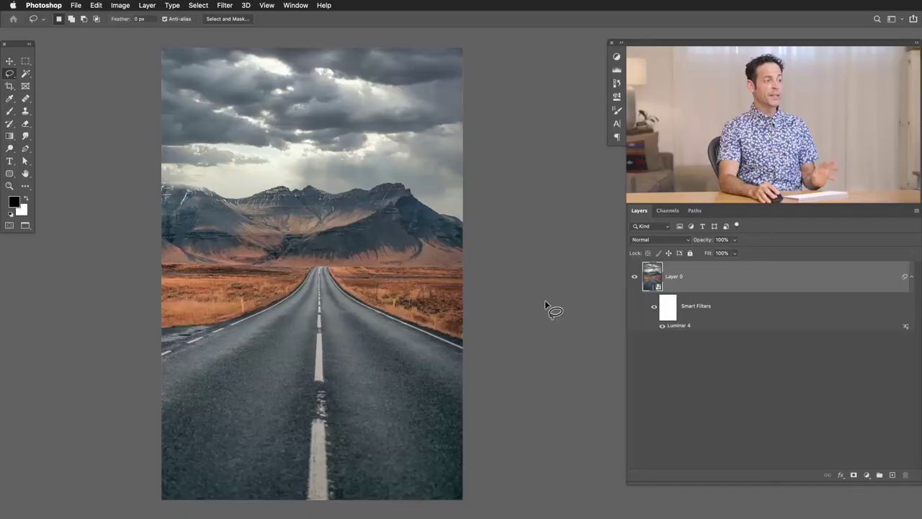
pyautogui.click(654, 306)
pyautogui.click(654, 308)
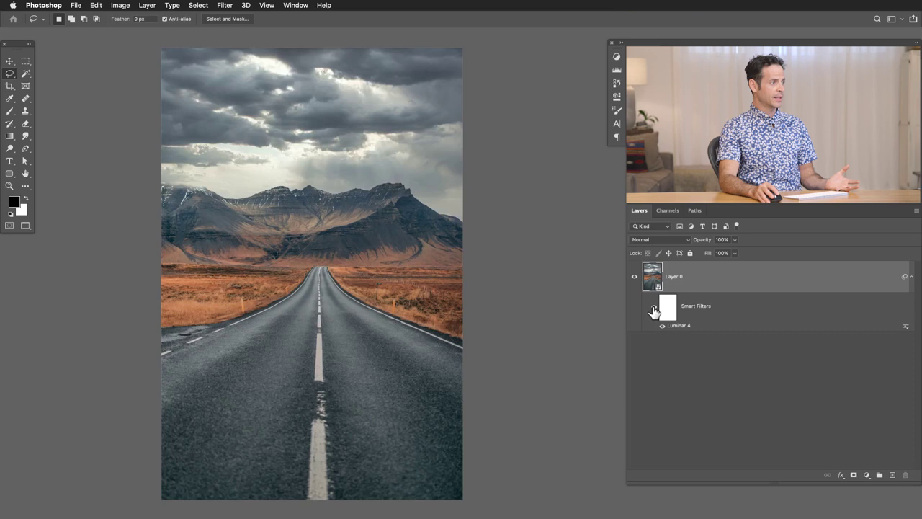
pyautogui.click(654, 308)
pyautogui.click(654, 308)
pyautogui.click(654, 309)
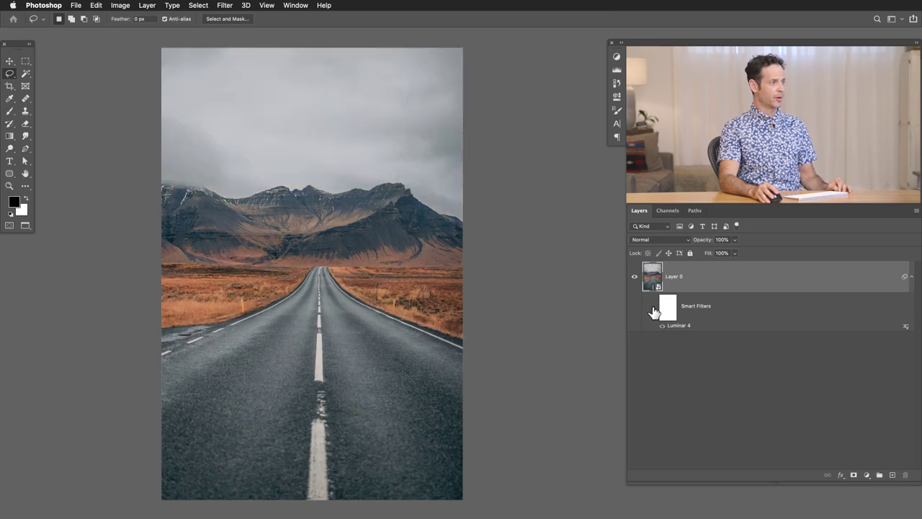
pyautogui.click(654, 309)
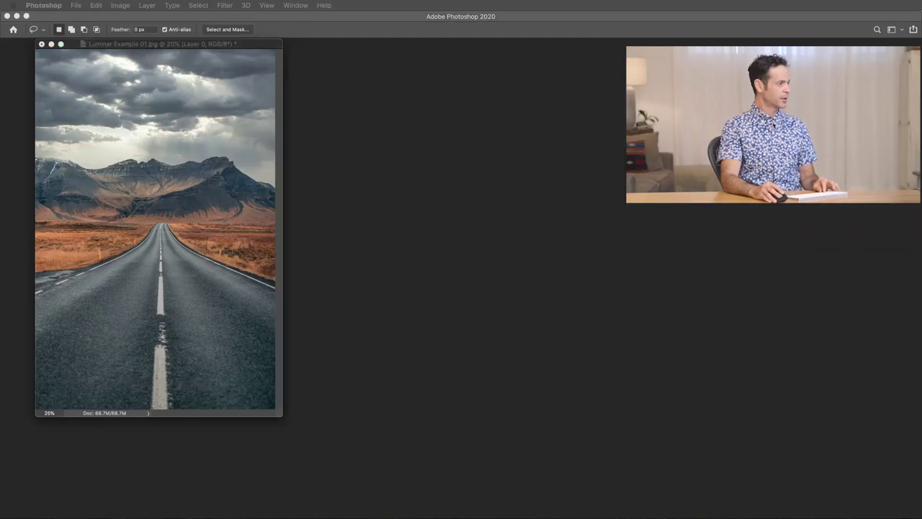
# Open Luminar Example 02.jpg in Photoshop, zoom out to 25% and move its window aside
pyautogui.moveTo(314, 310); pyautogui.dragTo(468, 250)
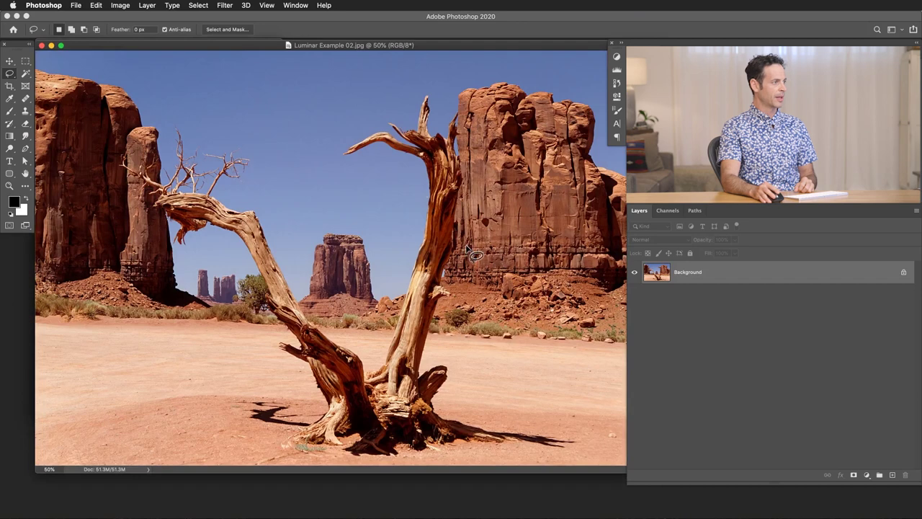
pyautogui.press('super+minus')
pyautogui.press('super+minus')
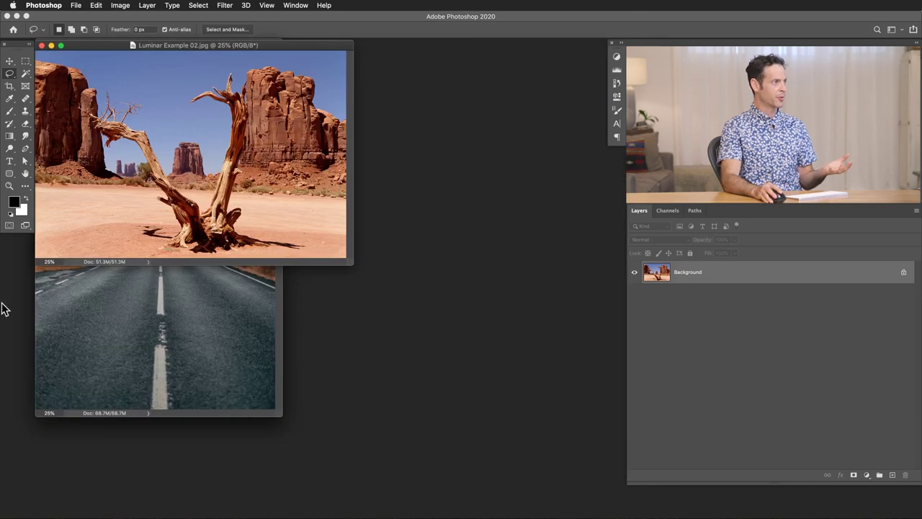
pyautogui.moveTo(274, 49); pyautogui.dragTo(414, 175)
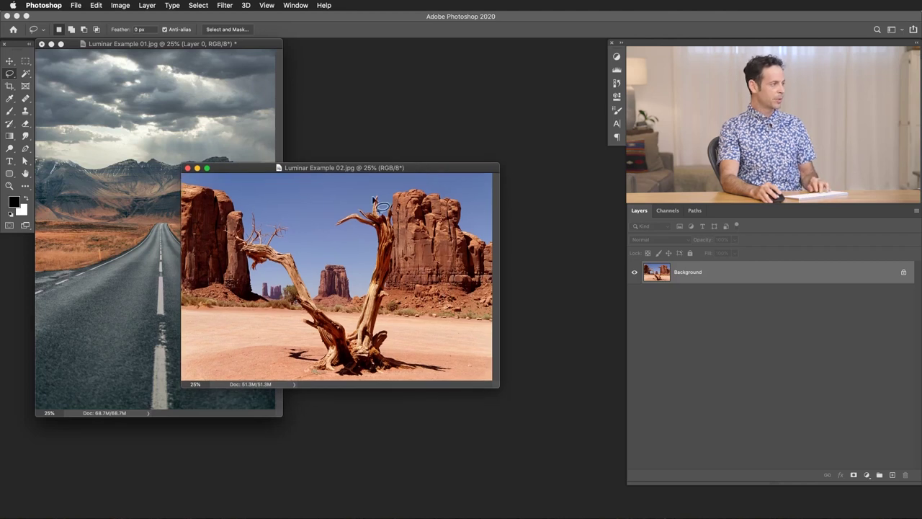
# Switch to full-screen view and zoom in and out on the central butte
pyautogui.press('f')
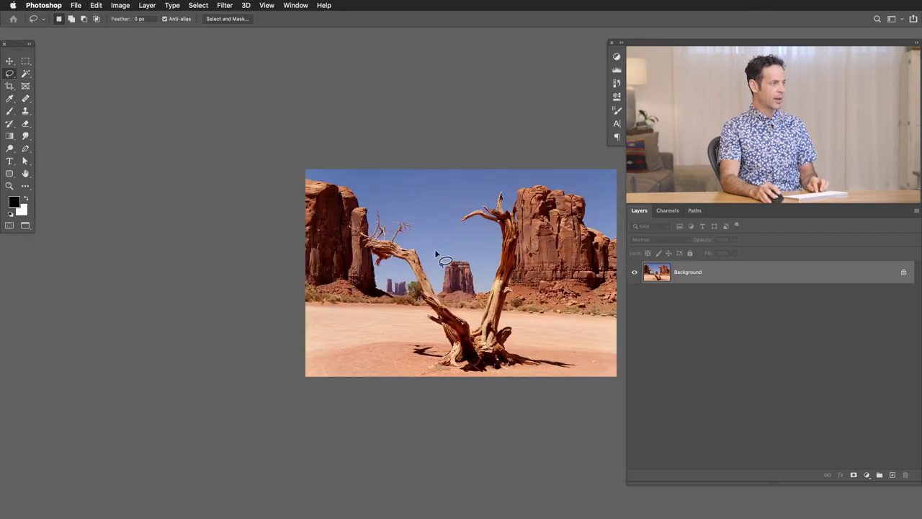
pyautogui.hscroll(5, 381, 257)
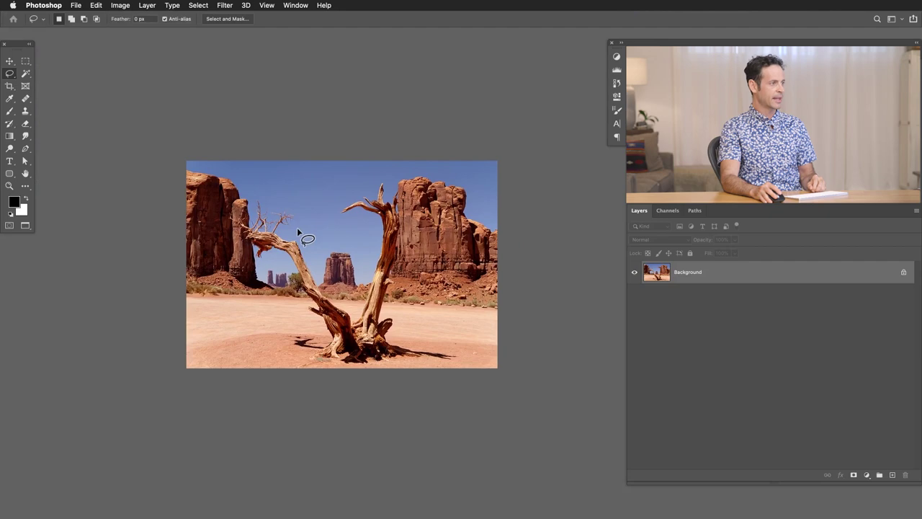
pyautogui.click(373, 256)
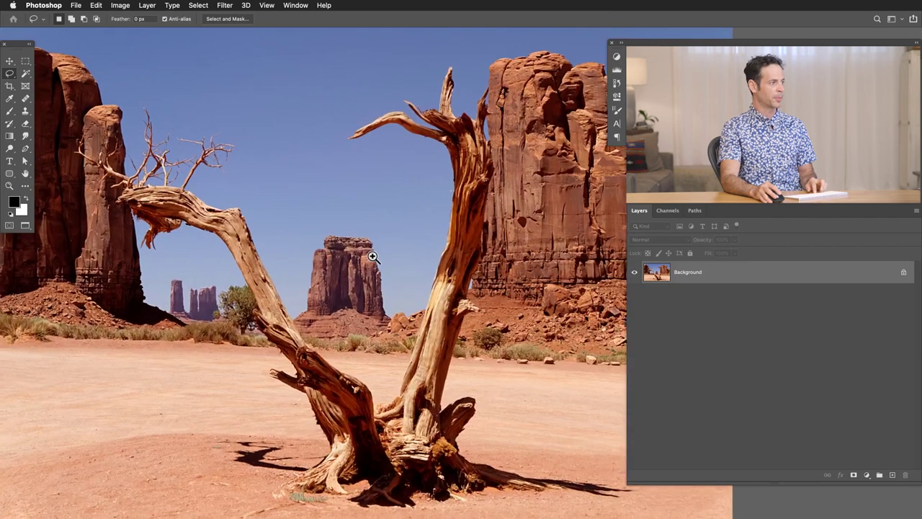
pyautogui.keyDown('alt'); pyautogui.click(373, 256); pyautogui.keyUp('alt')
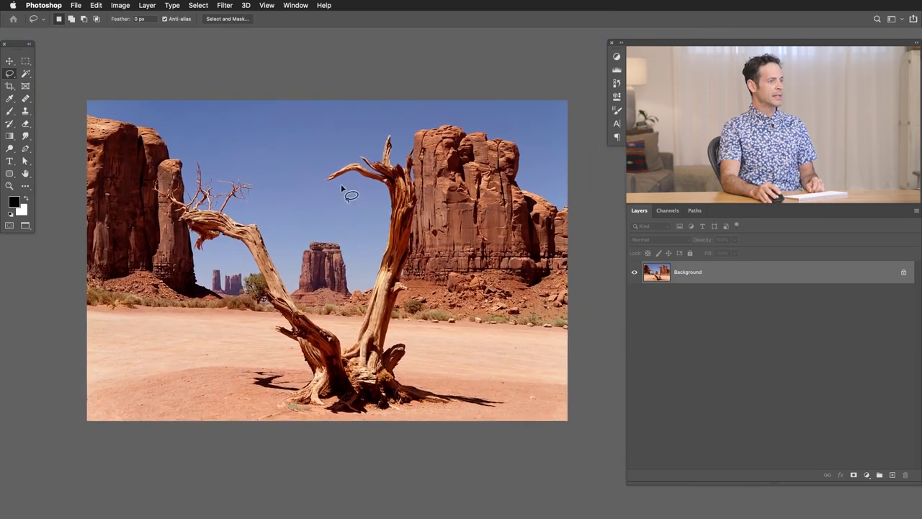
# Convert the locked background into Layer 0 and make it a smart object
pyautogui.doubleClick(730, 274)
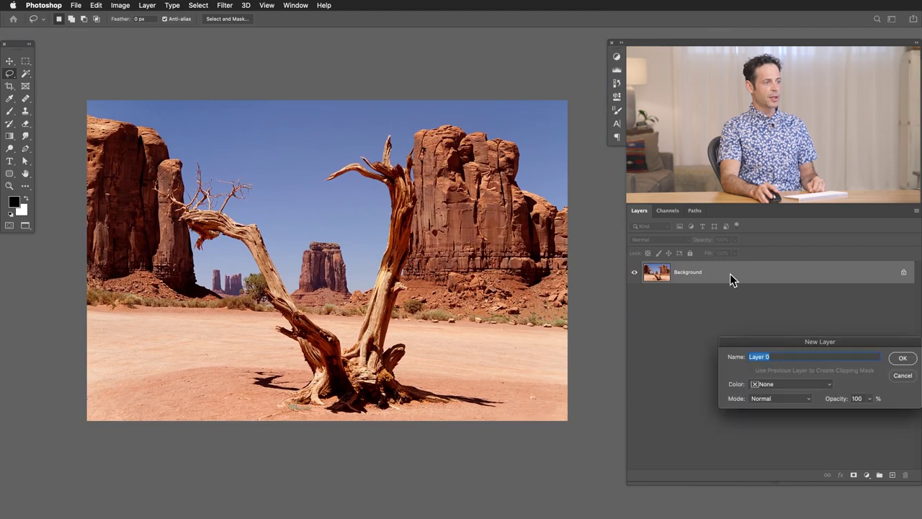
pyautogui.click(901, 357)
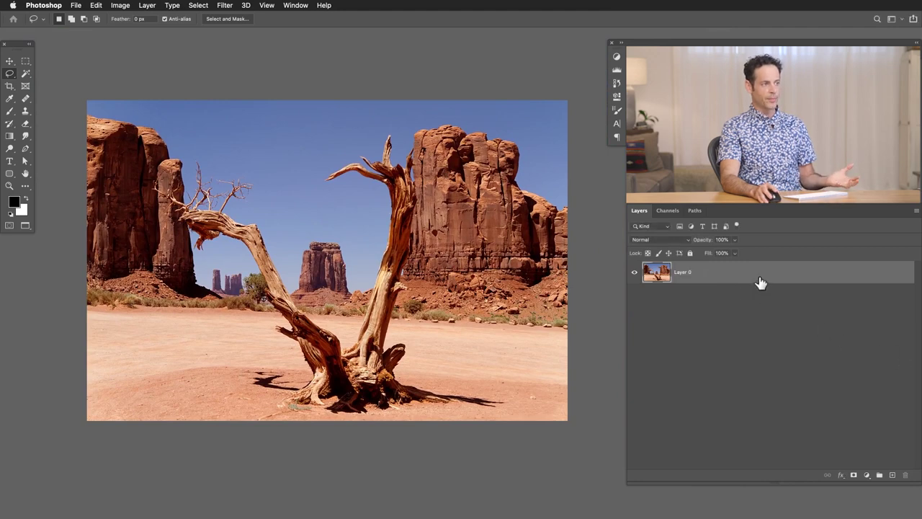
pyautogui.rightClick(759, 280)
pyautogui.click(788, 228)
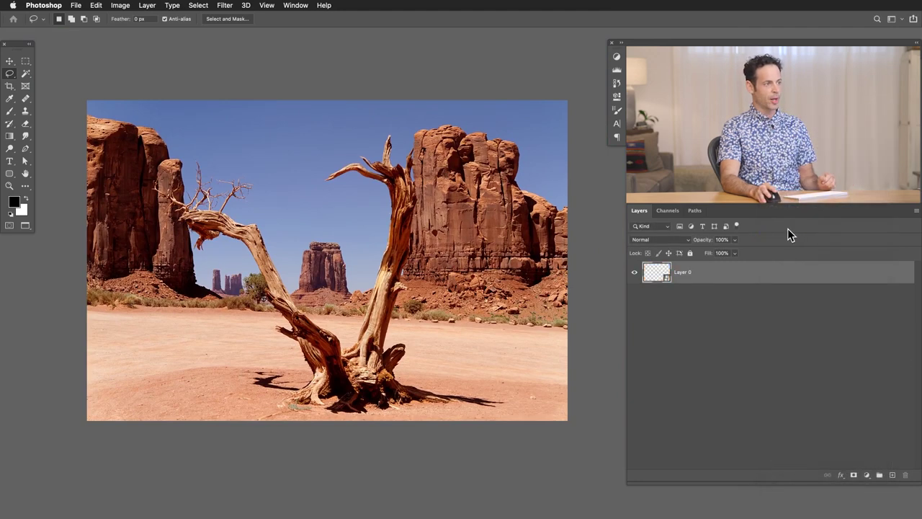
# Send the layer to the Luminar 4 plugin via Filter > Skylum Software
pyautogui.click(220, 6)
pyautogui.moveTo(282, 218)
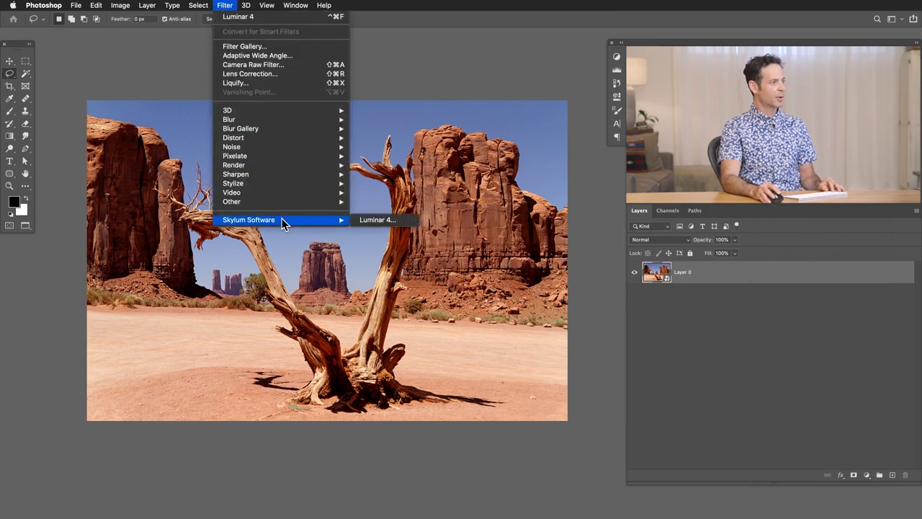
pyautogui.click(368, 218)
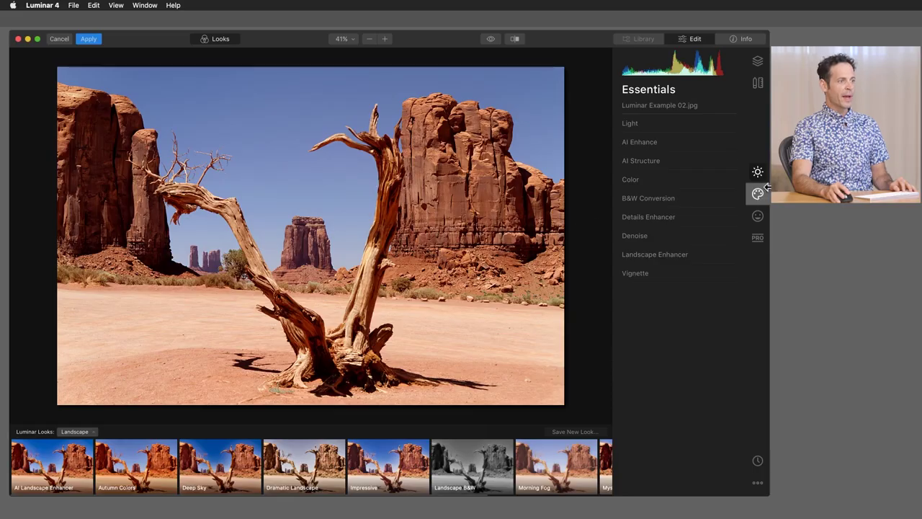
# In Creative > AI Sky Replacement, try Bright Blue Sky 1, then settle on Bright Blue Sky 2
pyautogui.click(759, 192)
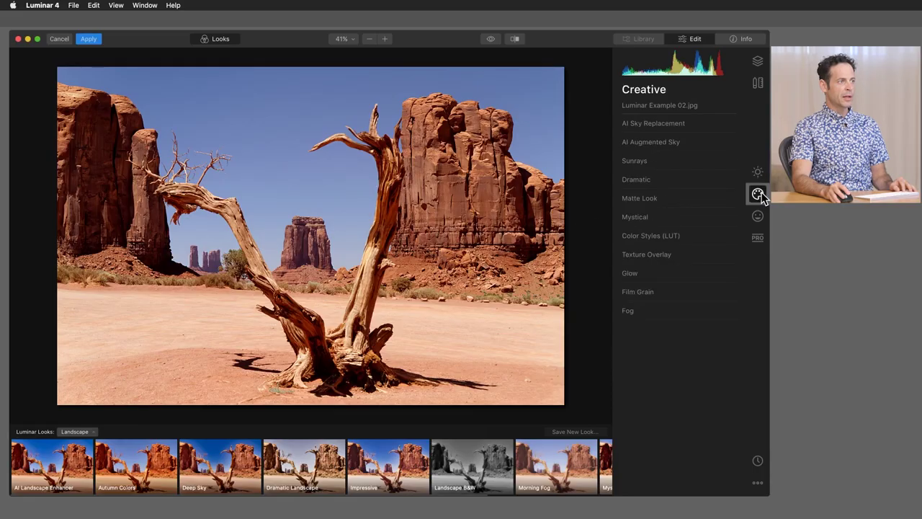
pyautogui.click(732, 126)
pyautogui.click(712, 140)
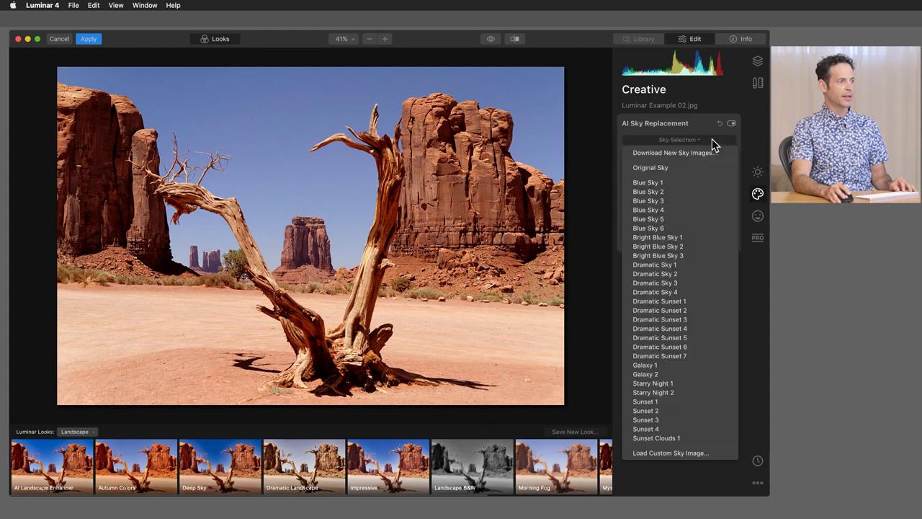
pyautogui.click(691, 237)
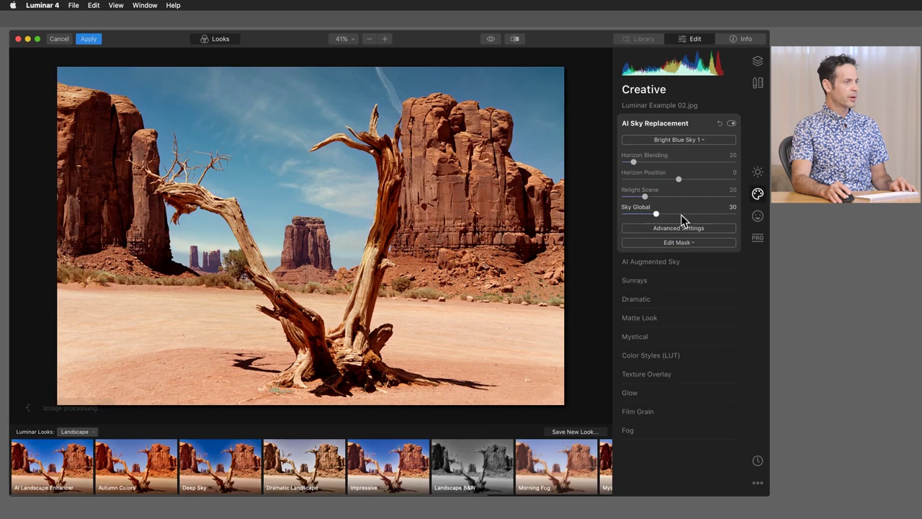
pyautogui.click(684, 139)
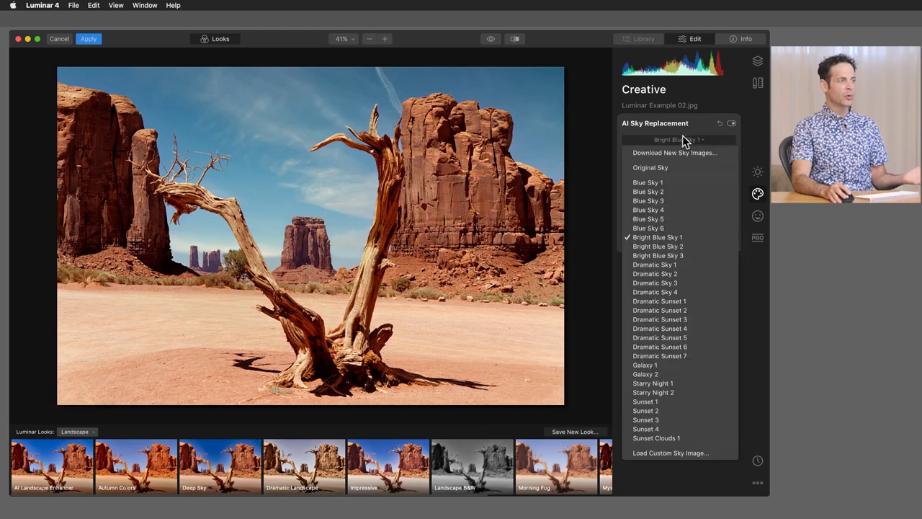
pyautogui.click(681, 246)
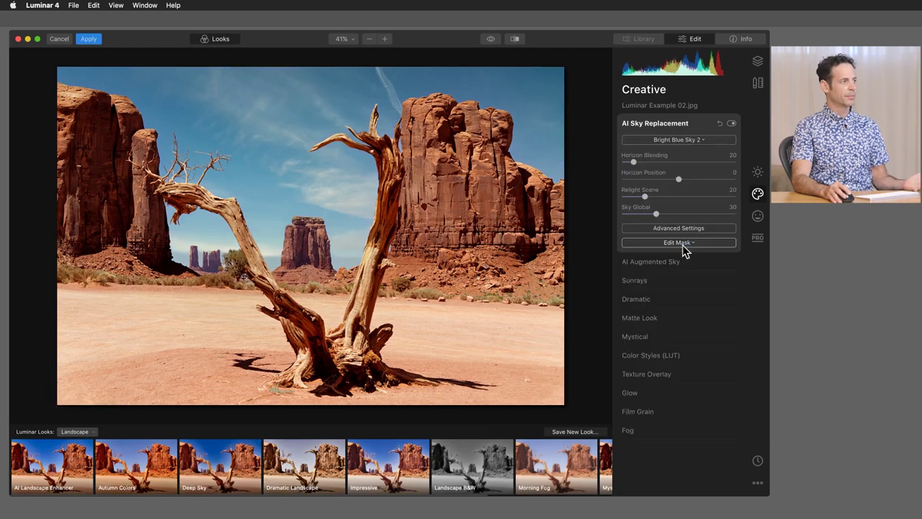
pyautogui.click(674, 139)
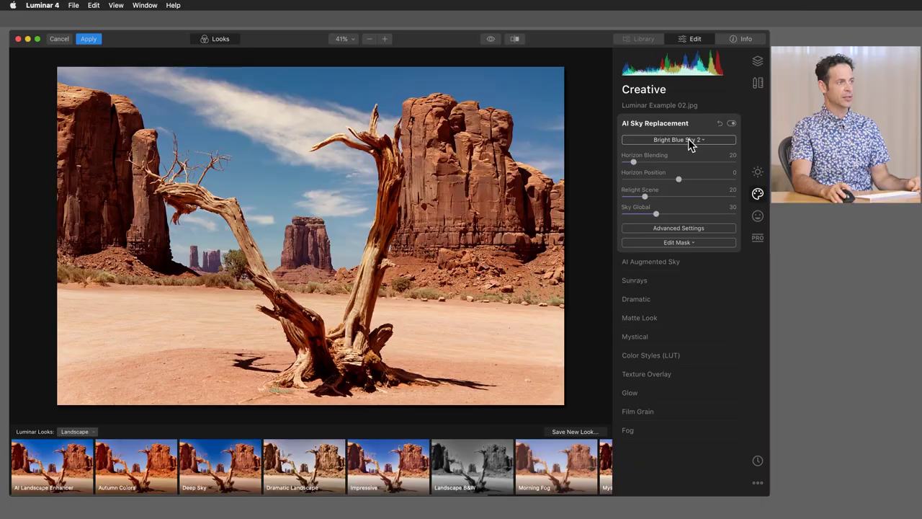
pyautogui.click(688, 139)
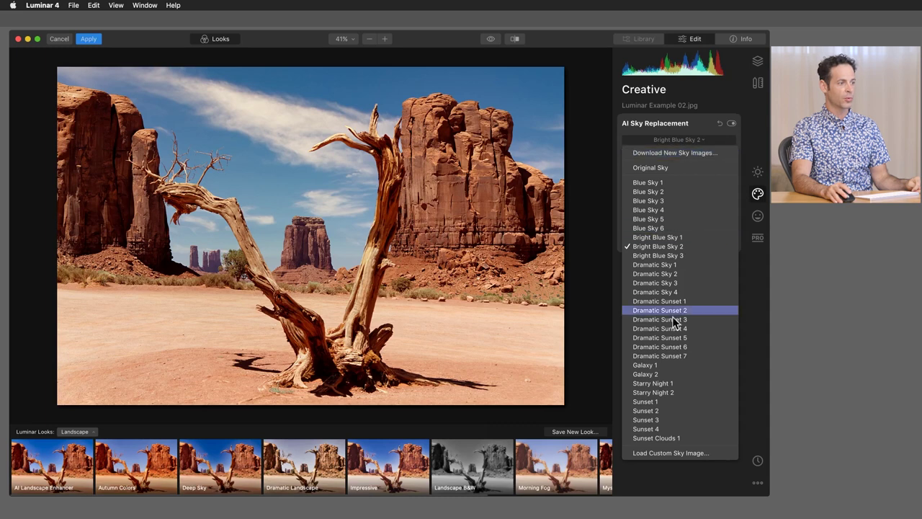
# Load Luminar Example 02 Sky.jpg as a custom replacement sky
pyautogui.click(677, 453)
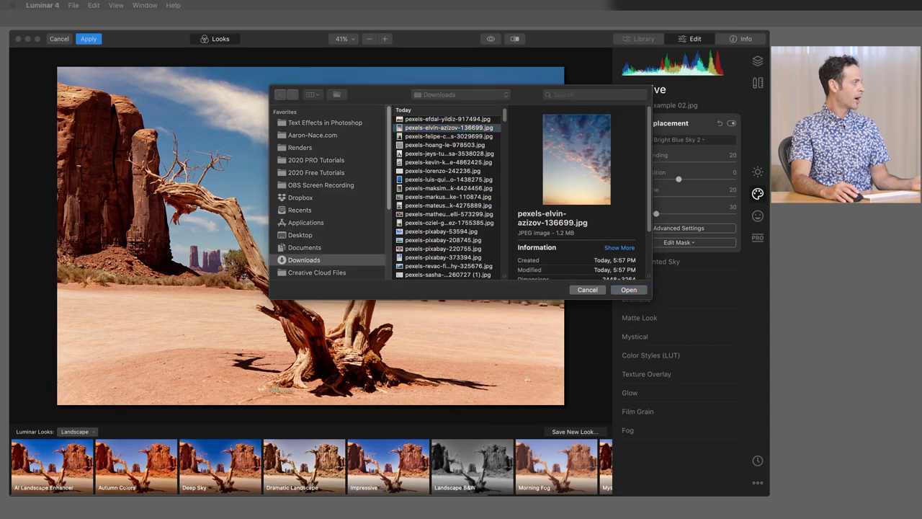
pyautogui.moveTo(518, 231); pyautogui.dragTo(534, 224)
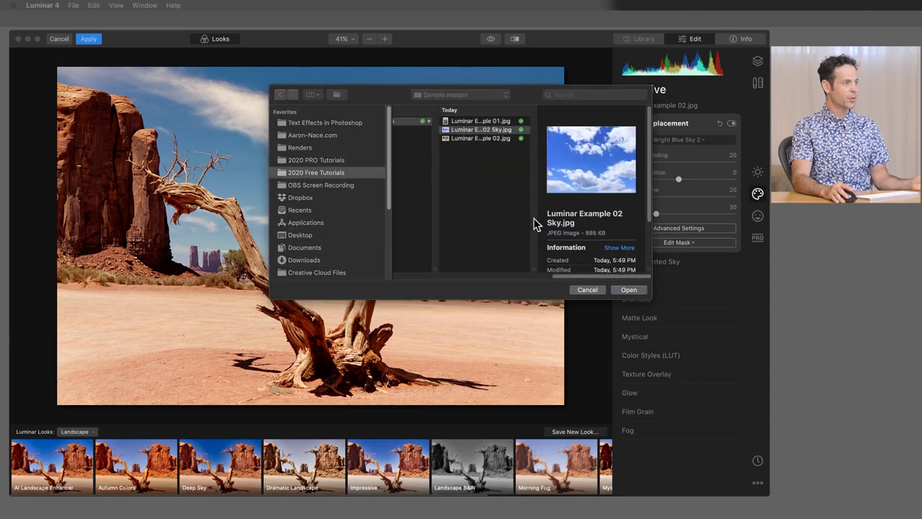
pyautogui.click(626, 289)
pyautogui.doubleClick(501, 129)
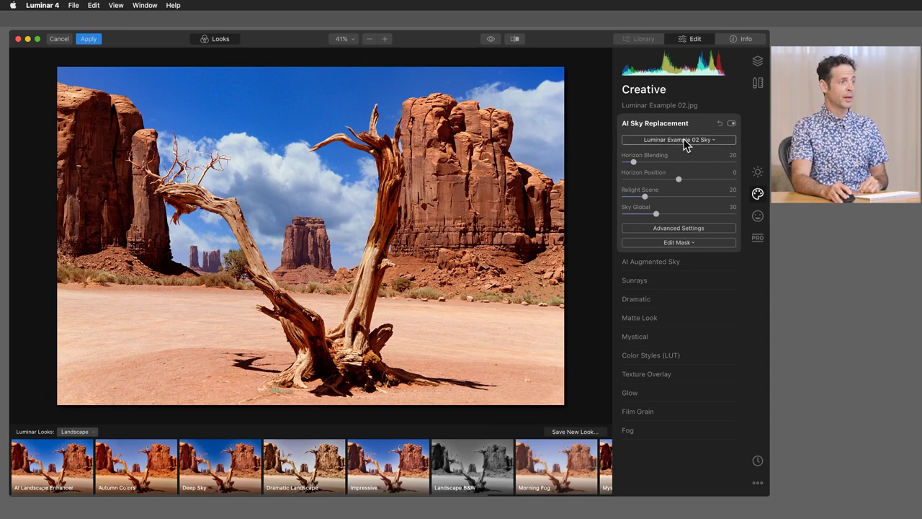
pyautogui.click(686, 141)
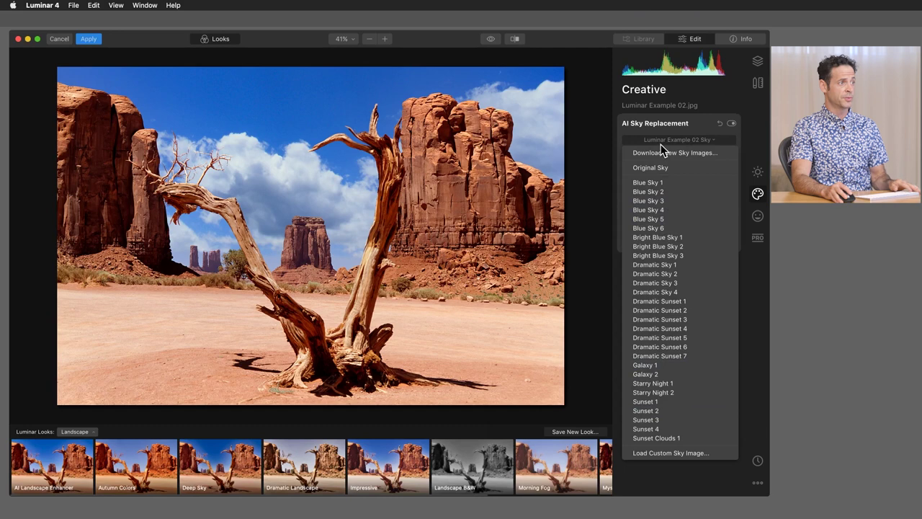
# Show the sky replacement Advanced Settings and zoom the photo to 100%
pyautogui.click(643, 114)
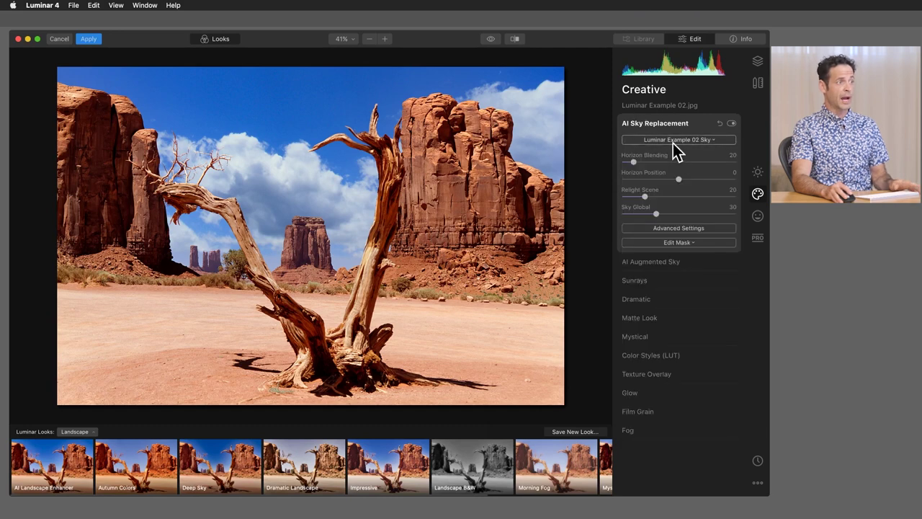
pyautogui.click(677, 229)
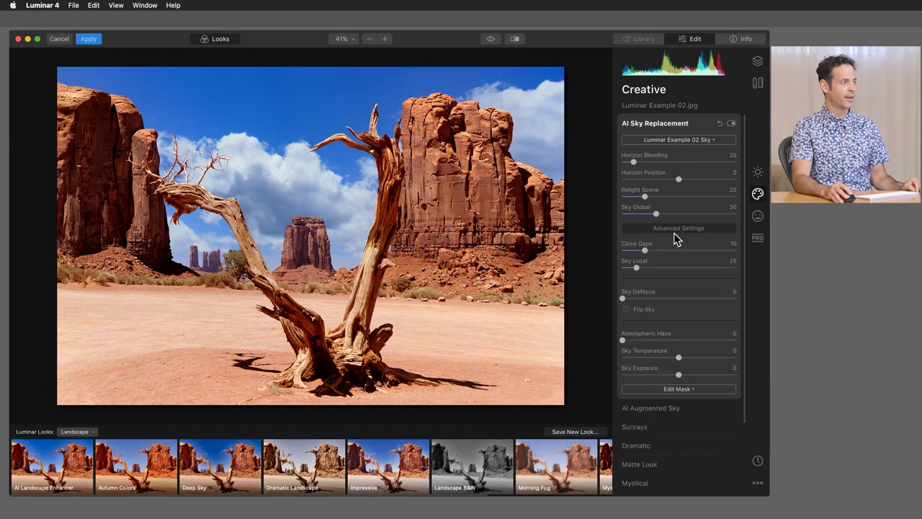
pyautogui.doubleClick(170, 171)
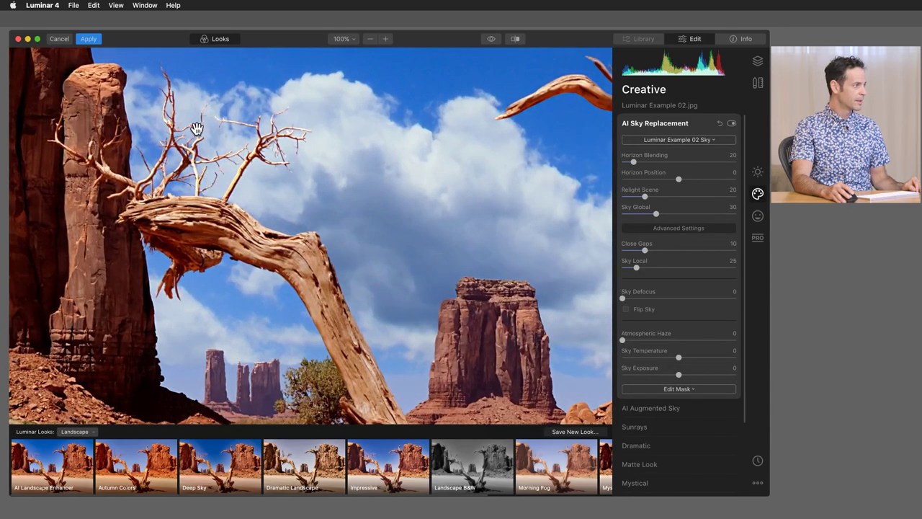
# Pan to the tree's upper branches and magnify them to 200%
pyautogui.moveTo(242, 264); pyautogui.dragTo(245, 193)
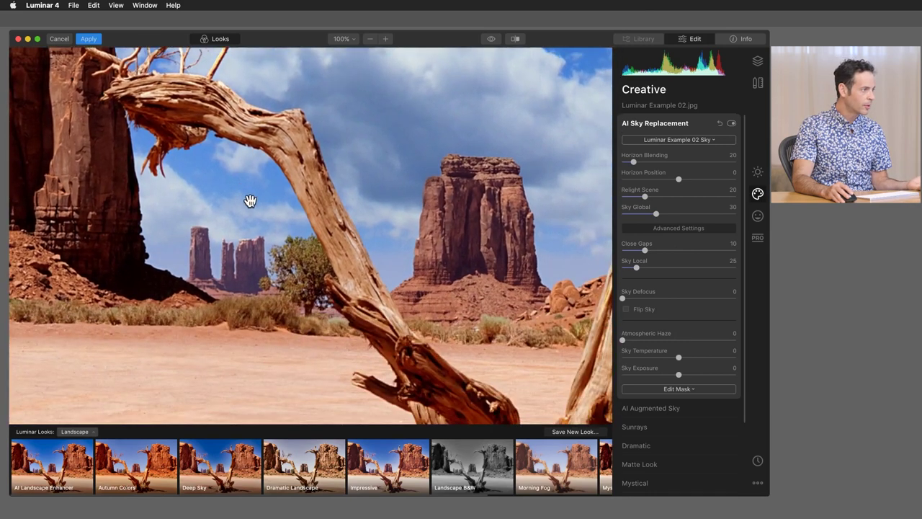
pyautogui.moveTo(459, 263); pyautogui.dragTo(598, 255)
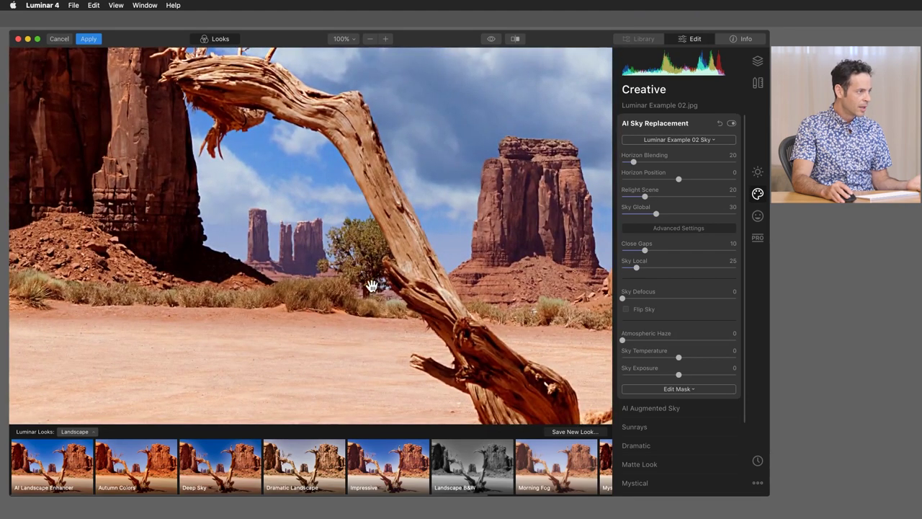
pyautogui.moveTo(276, 171); pyautogui.dragTo(365, 312)
pyautogui.moveTo(288, 199); pyautogui.dragTo(297, 270)
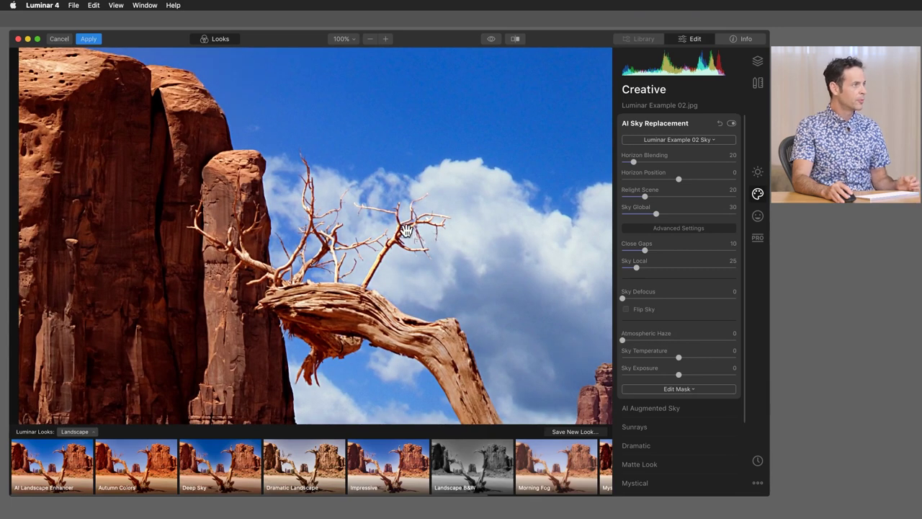
pyautogui.click(385, 38)
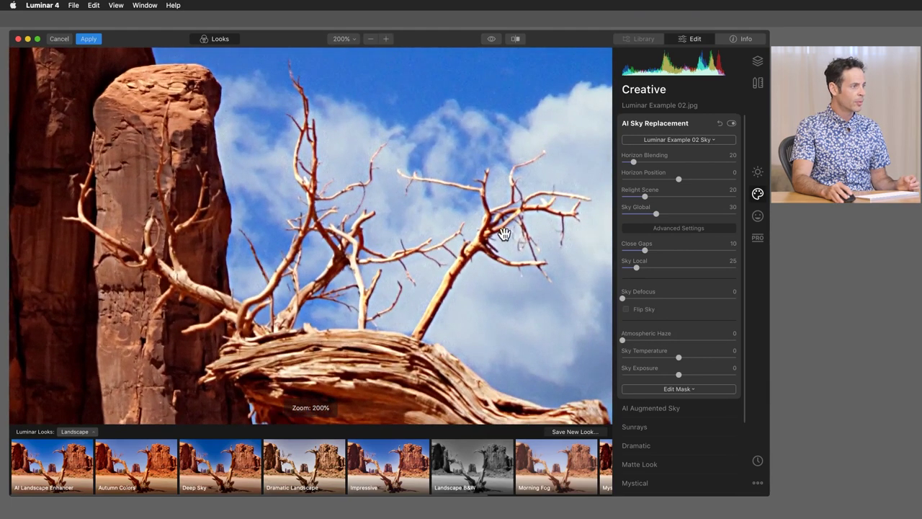
pyautogui.moveTo(504, 230); pyautogui.dragTo(431, 222)
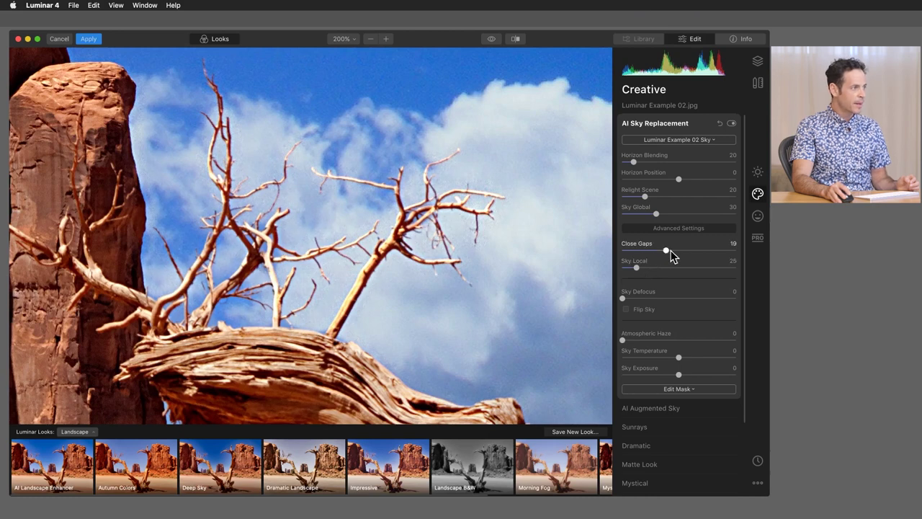
# Raise Close Gaps to 36 and Sky Local to 180, checking the branches
pyautogui.moveTo(671, 250); pyautogui.dragTo(679, 251)
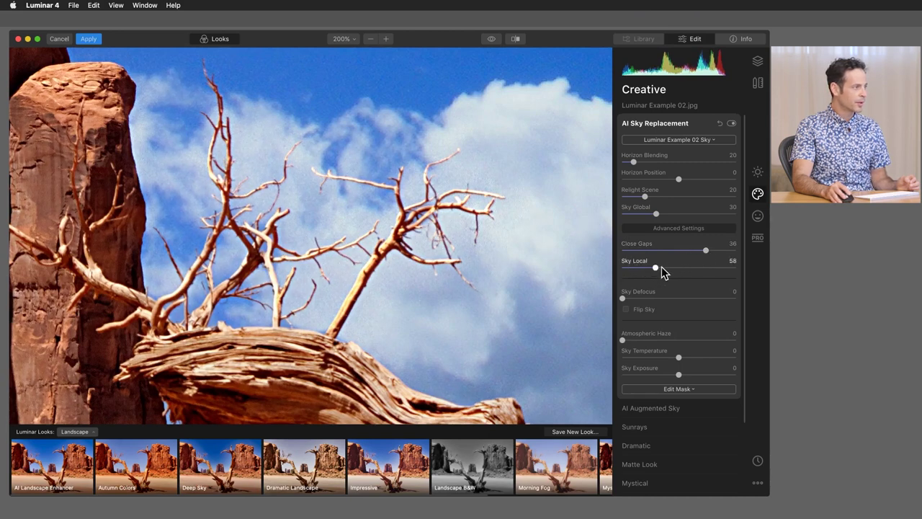
pyautogui.moveTo(663, 266); pyautogui.dragTo(673, 267)
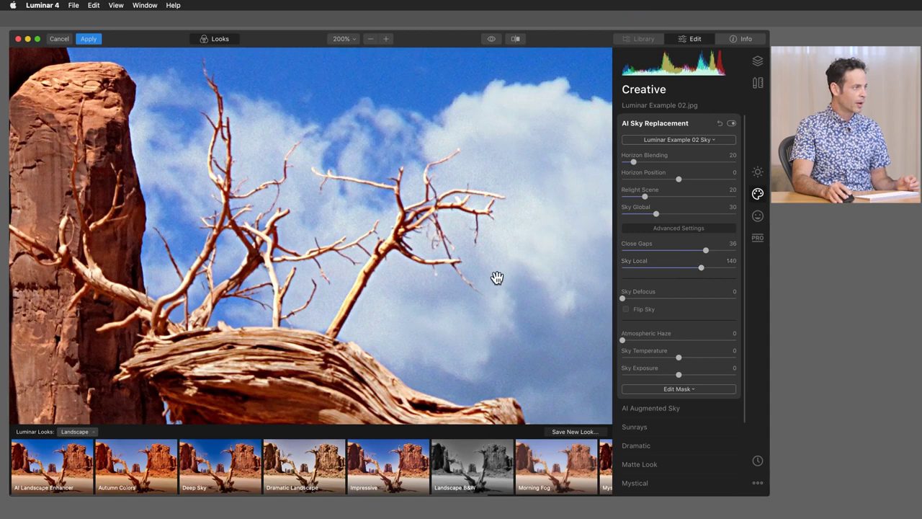
pyautogui.moveTo(495, 277); pyautogui.dragTo(312, 279)
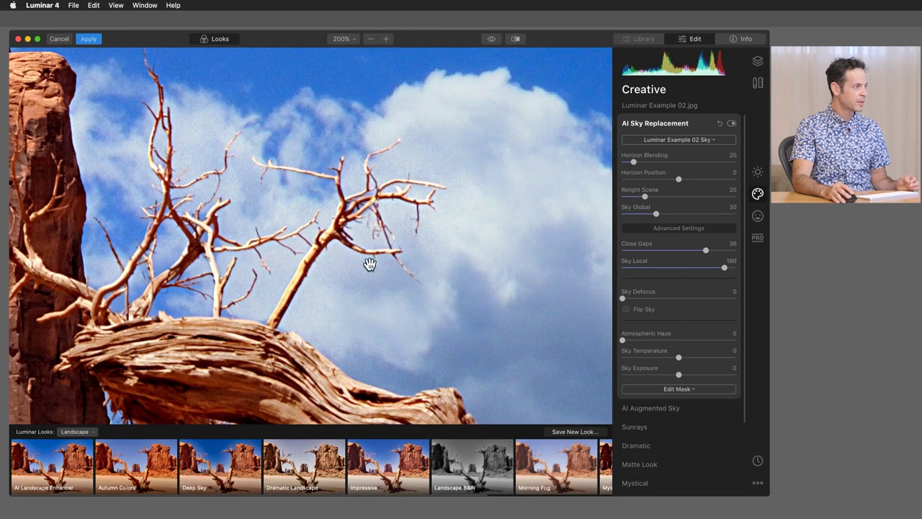
pyautogui.moveTo(365, 270); pyautogui.dragTo(377, 288)
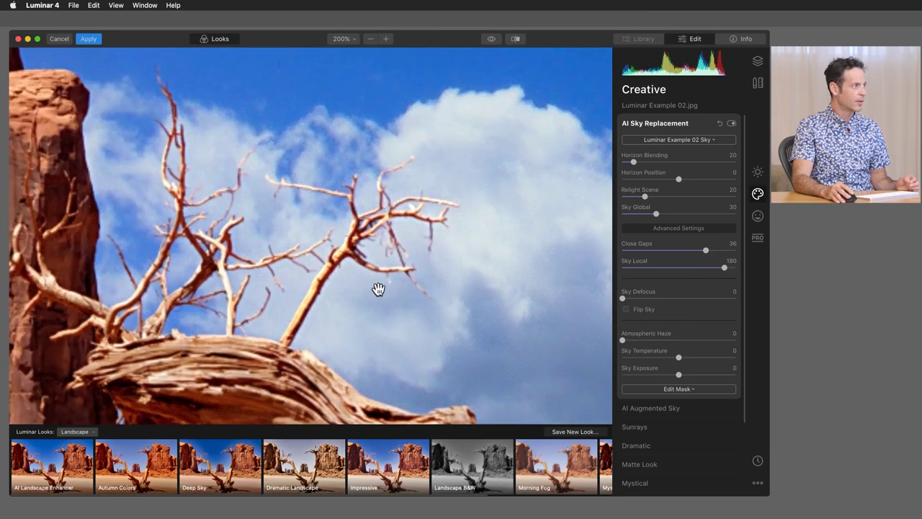
# Zoom the preview out to 46% and recenter the photo
pyautogui.click(369, 38)
pyautogui.click(369, 39)
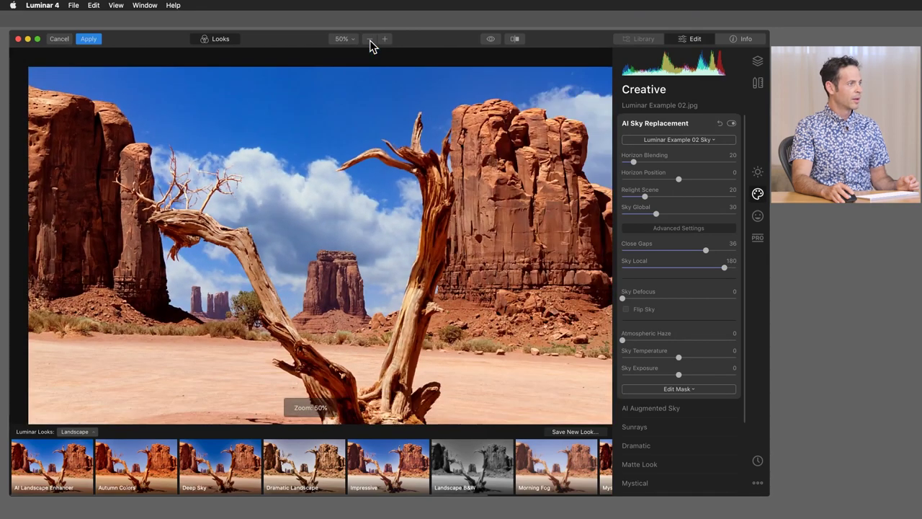
pyautogui.moveTo(349, 269); pyautogui.dragTo(247, 323)
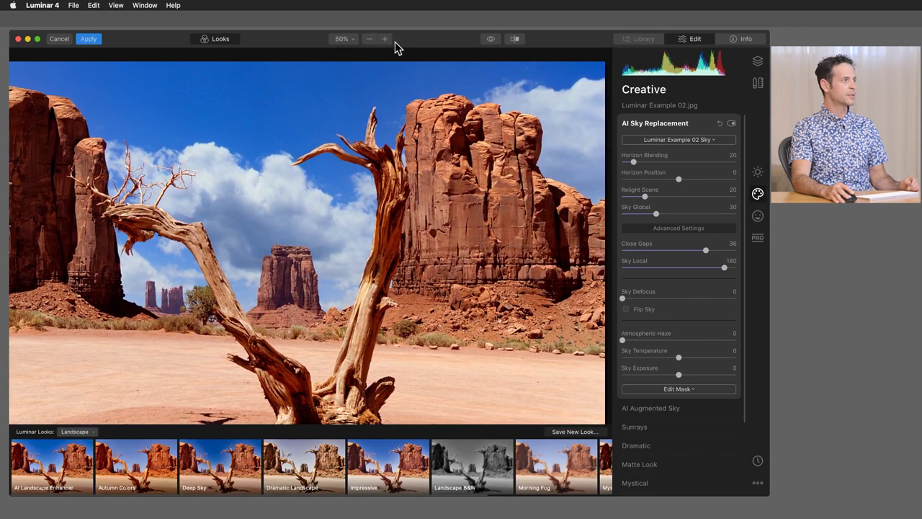
pyautogui.click(368, 39)
pyautogui.click(385, 39)
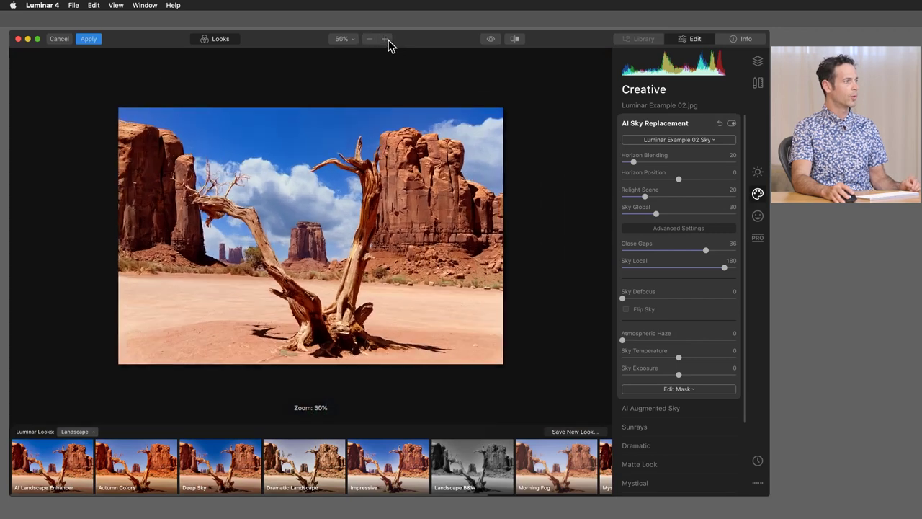
pyautogui.moveTo(501, 232); pyautogui.dragTo(497, 244)
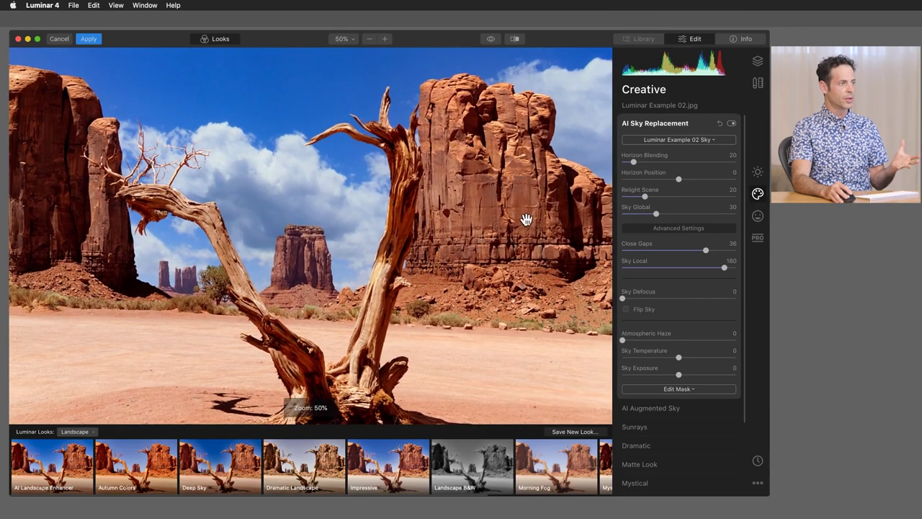
# Replace the sky with the Sunset 2 preset
pyautogui.click(675, 141)
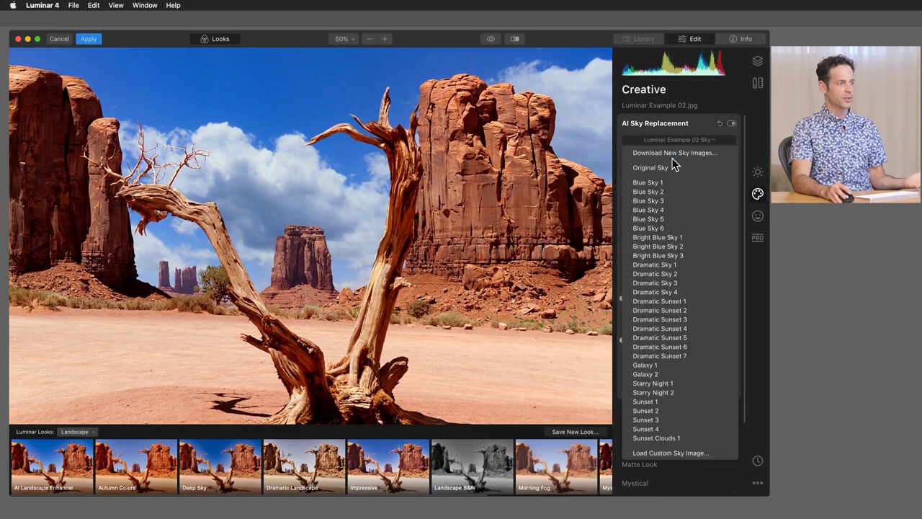
pyautogui.click(667, 409)
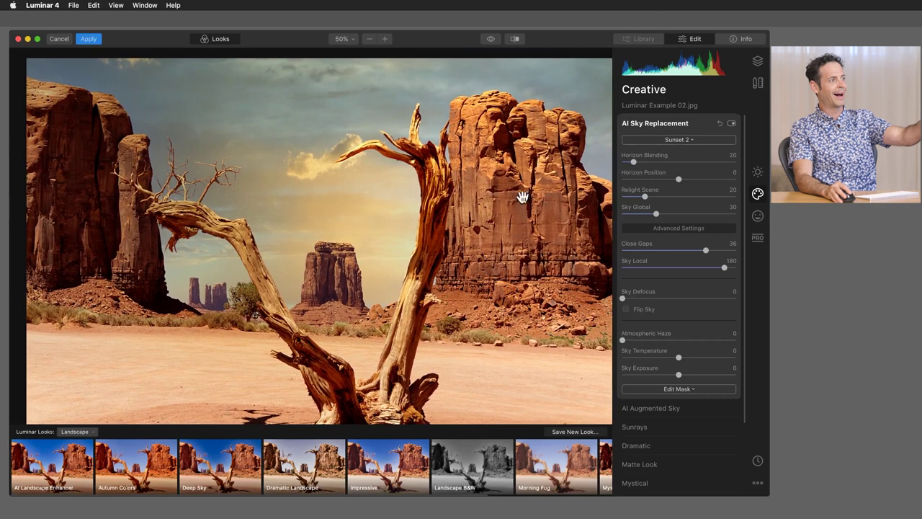
pyautogui.moveTo(550, 238); pyautogui.dragTo(521, 230)
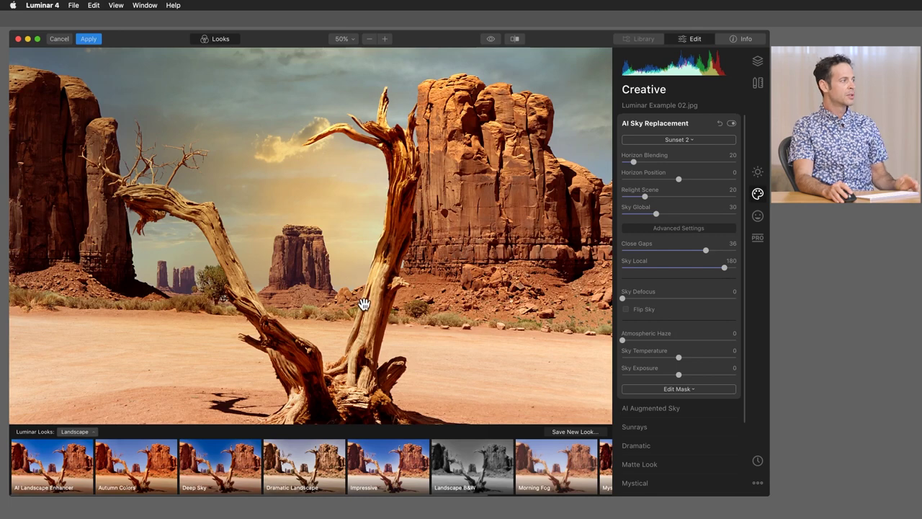
pyautogui.scroll(-2, 357, 301)
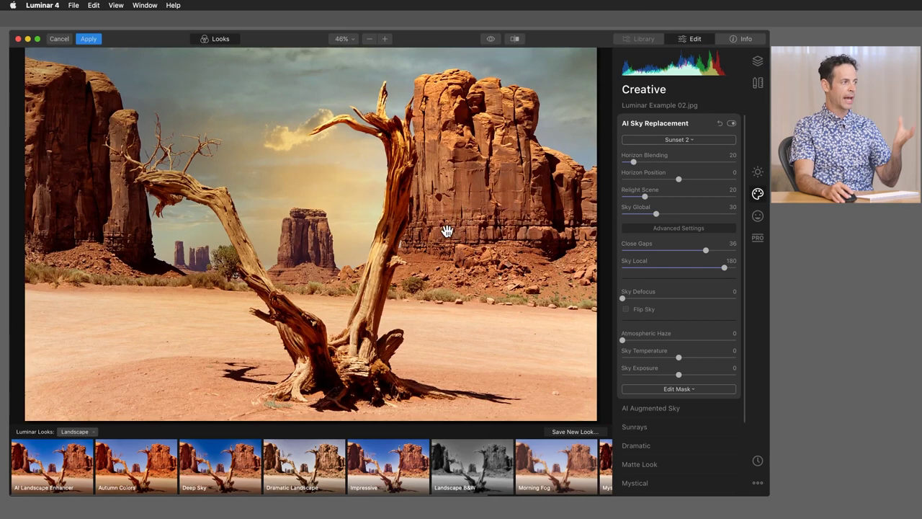
# Try Sunset 3, Sunset 4 and Dramatic Sunset 3, then settle on Bright Blue Sky 3
pyautogui.click(666, 140)
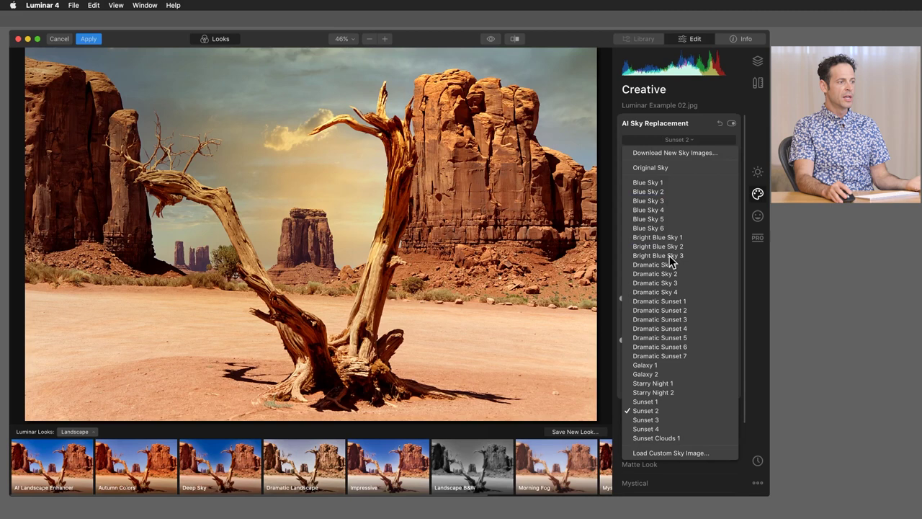
pyautogui.click(652, 420)
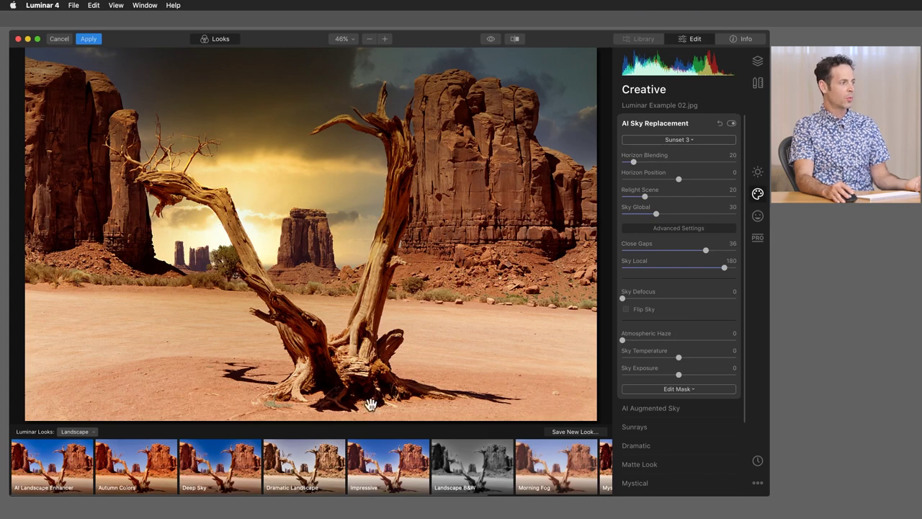
pyautogui.click(663, 141)
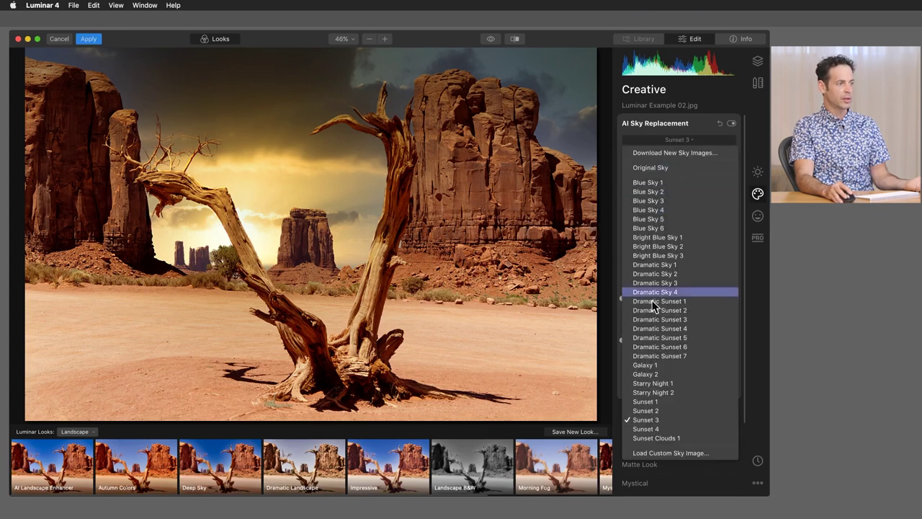
pyautogui.click(646, 428)
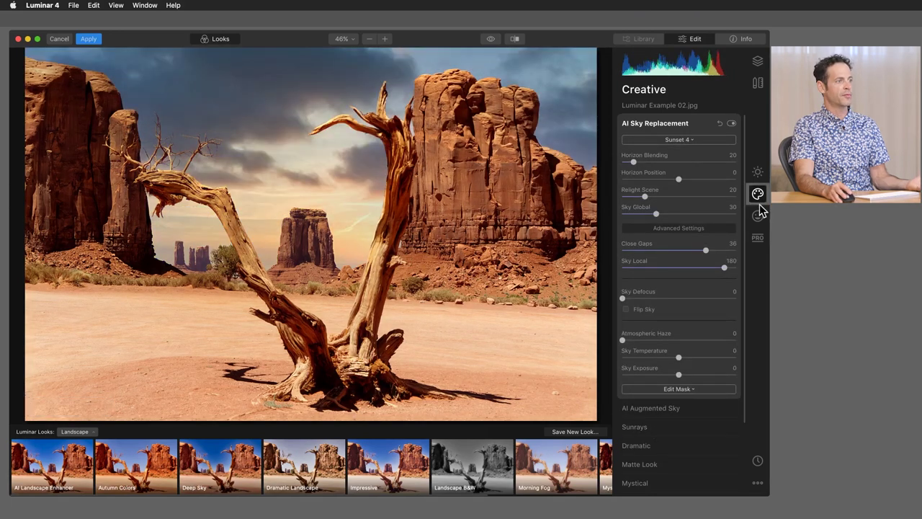
pyautogui.click(661, 142)
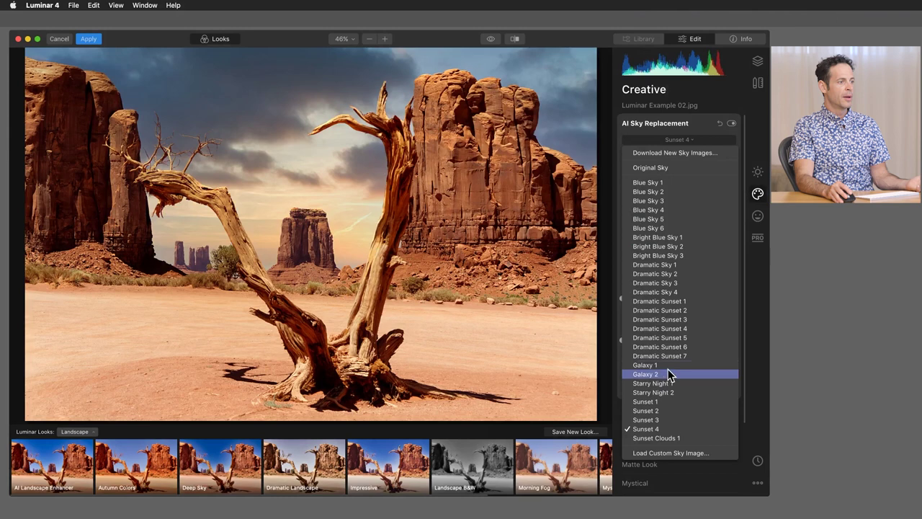
pyautogui.click(673, 320)
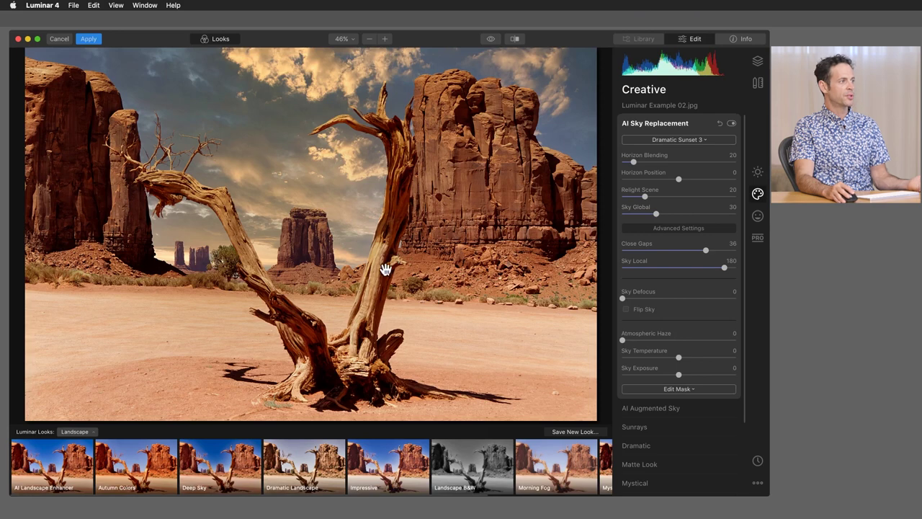
pyautogui.click(676, 140)
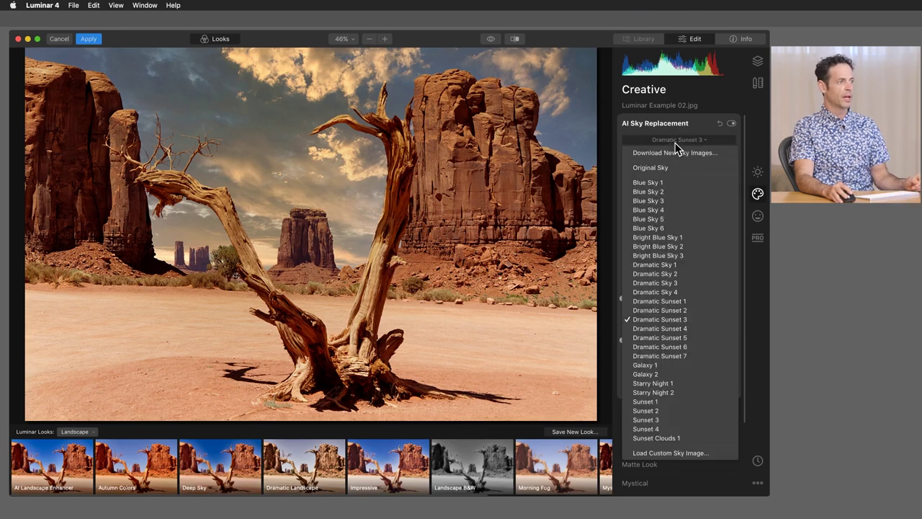
pyautogui.click(668, 256)
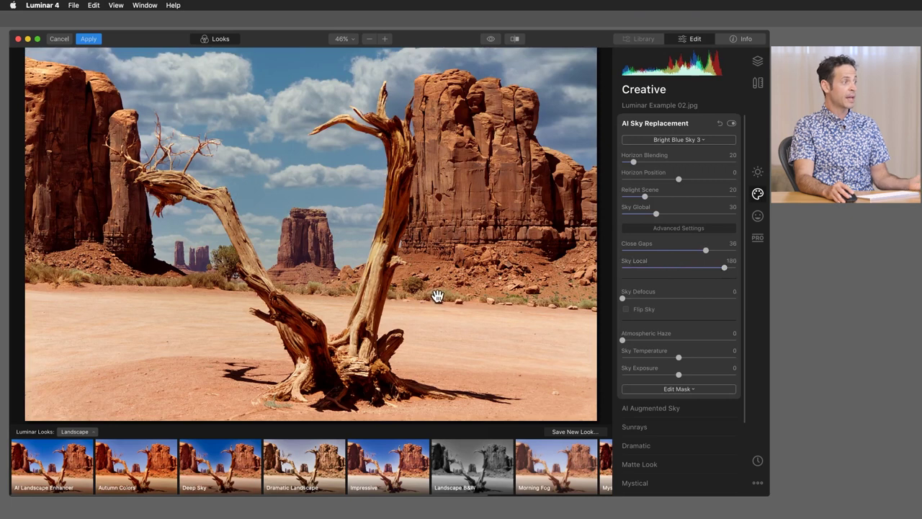
# Try Bright Blue Sky 2 and Bright Blue Sky 1, then choose Blue Sky 6
pyautogui.click(665, 140)
pyautogui.click(656, 246)
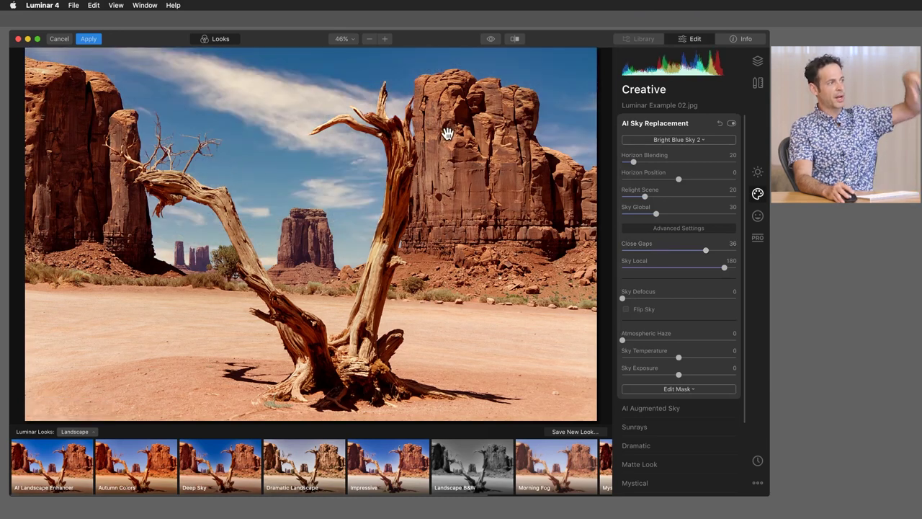
pyautogui.click(675, 141)
pyautogui.click(657, 237)
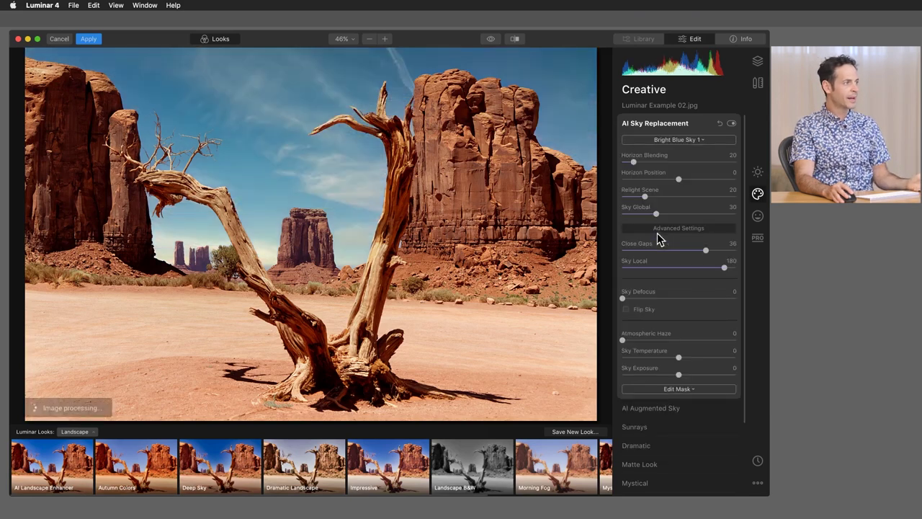
pyautogui.click(661, 141)
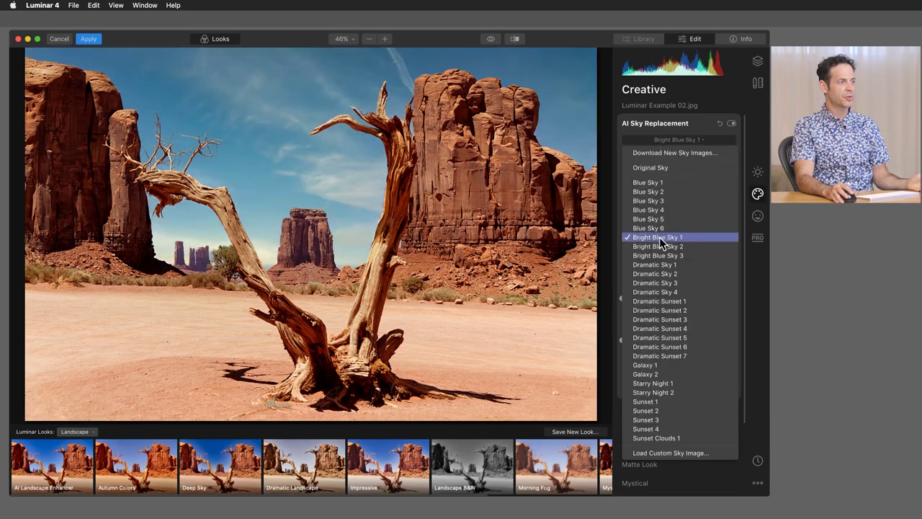
pyautogui.click(657, 227)
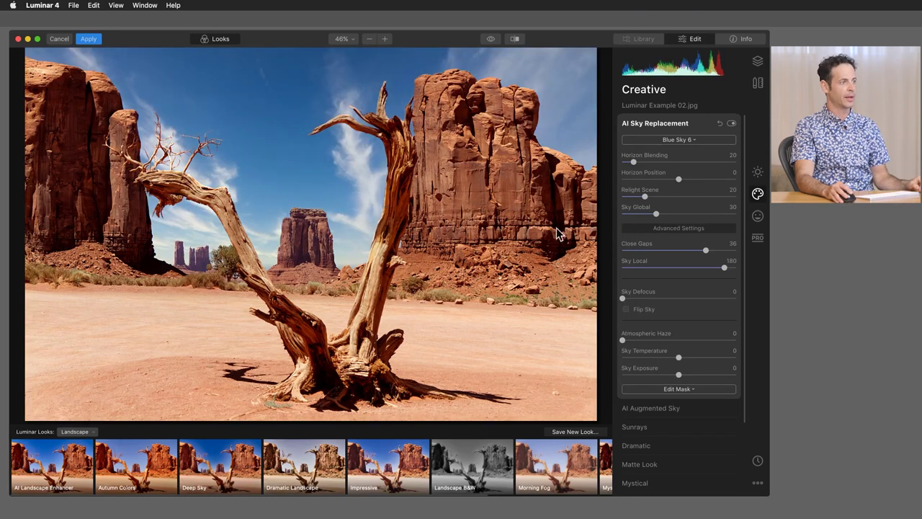
# Raise Relight Scene to 55 and apply the sky replacement to the photo
pyautogui.click(625, 309)
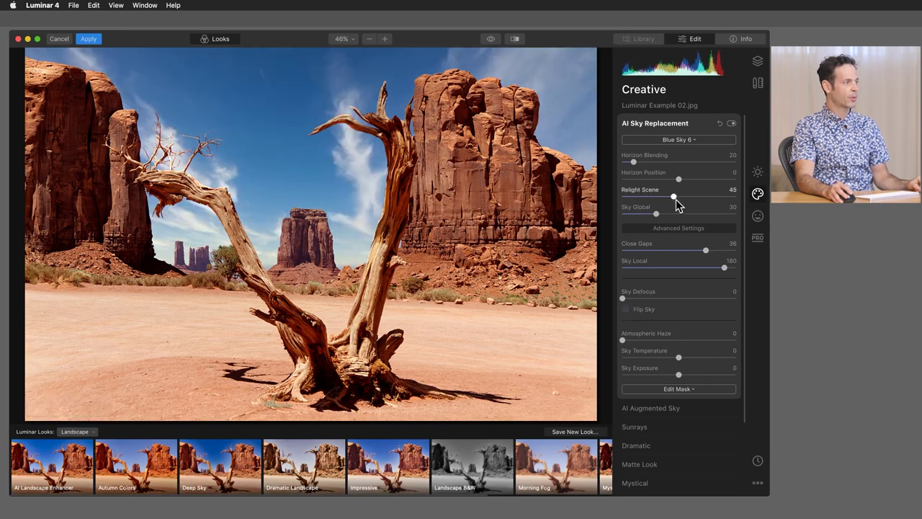
pyautogui.moveTo(676, 199)
pyautogui.mouseDown()
pyautogui.moveTo(755, 199)
pyautogui.moveTo(639, 201)
pyautogui.moveTo(691, 199)
pyautogui.mouseUp()
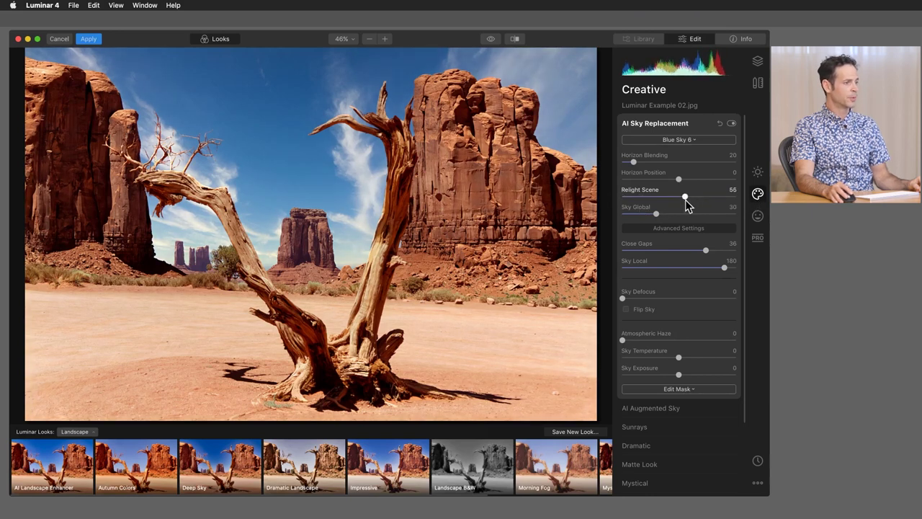
pyautogui.moveTo(685, 199); pyautogui.dragTo(684, 200)
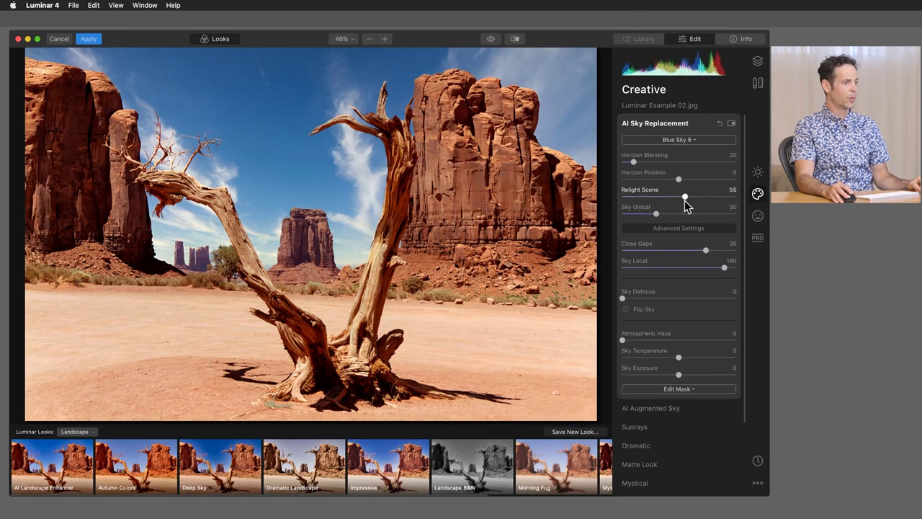
pyautogui.click(95, 40)
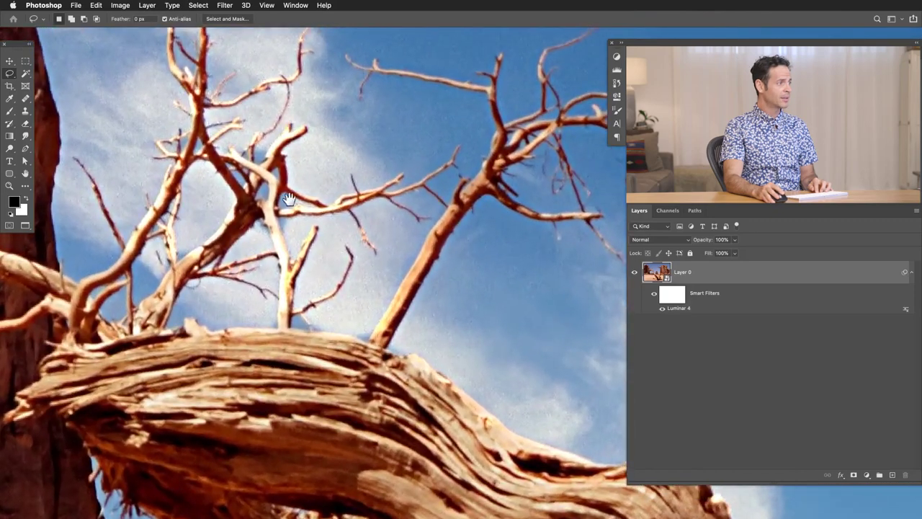
pyautogui.scroll(5, 288, 198)
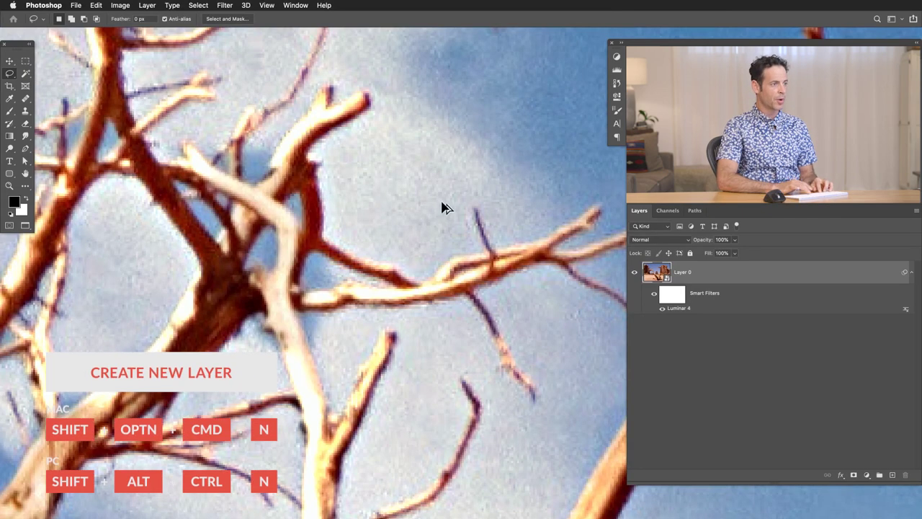
# Zoom into the branches and add a new empty Layer 1 above Layer 0
pyautogui.press('shift+alt+super+n')
# Set up a small Clone Stamp sampling Current & Below from a clean sky patch
pyautogui.press('s')
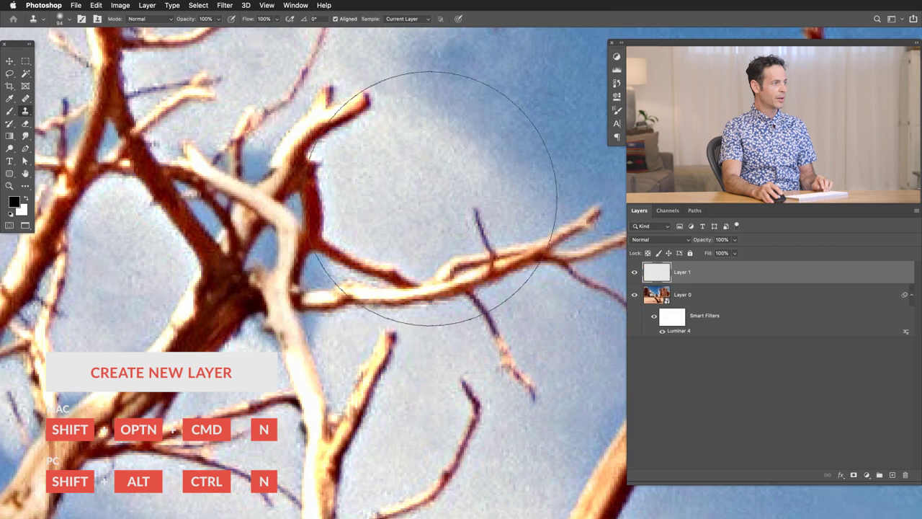
pyautogui.moveTo(430, 198)
pyautogui.mouseDown()
pyautogui.moveTo(289, 194)
pyautogui.moveTo(284, 241)
pyautogui.mouseUp()
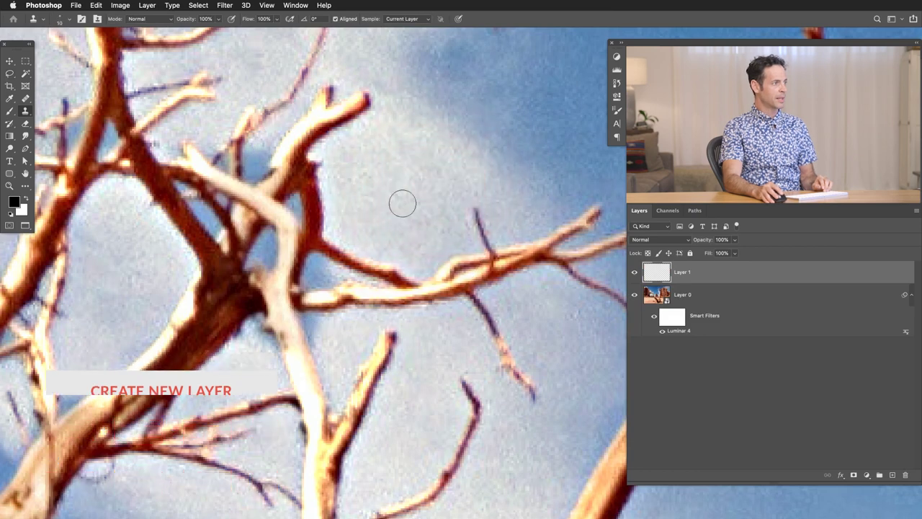
pyautogui.click(422, 18)
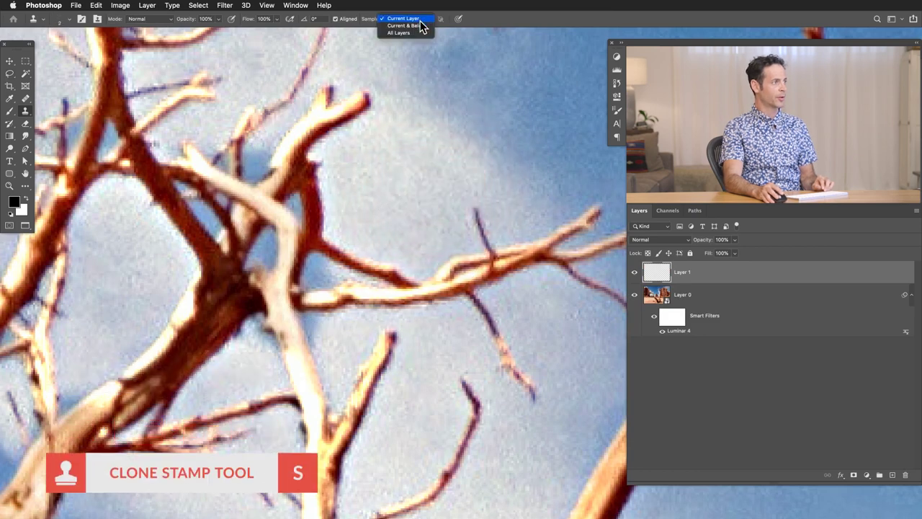
pyautogui.click(418, 27)
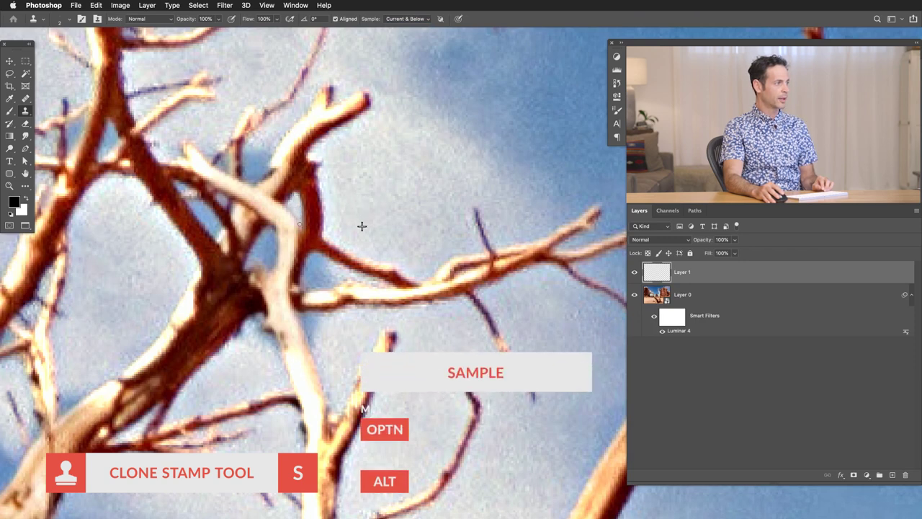
pyautogui.keyDown('alt'); pyautogui.click(356, 221); pyautogui.keyUp('alt')
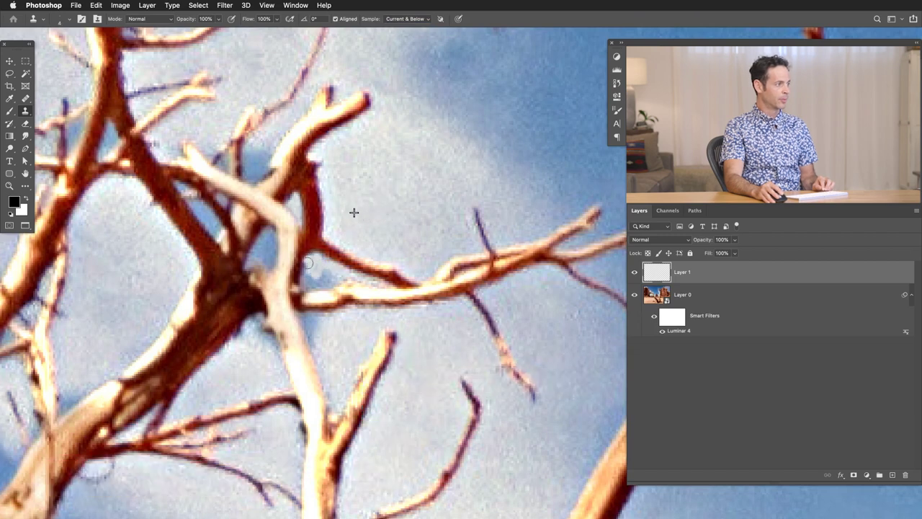
# Paint cloned sky over the light fringes at the branch junctions and upper branches
pyautogui.moveTo(307, 263)
pyautogui.mouseDown()
pyautogui.moveTo(309, 275)
pyautogui.moveTo(330, 277)
pyautogui.mouseUp()
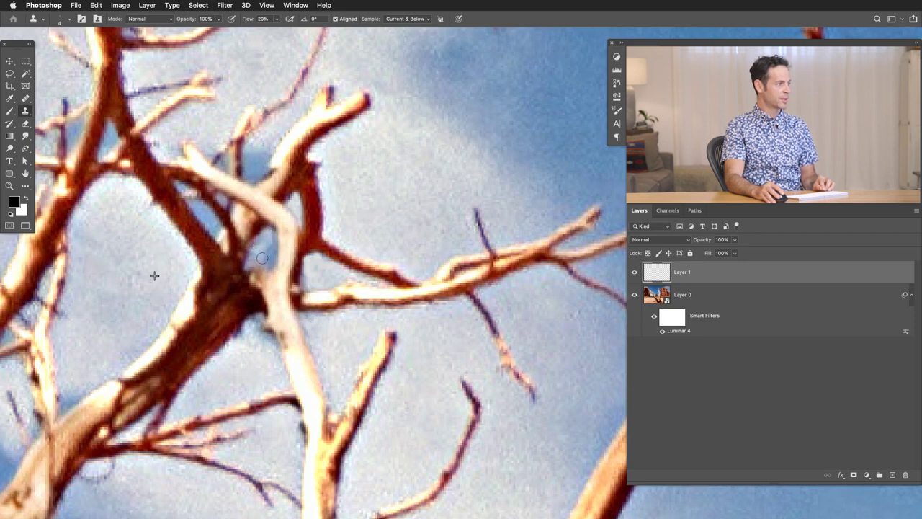
pyautogui.moveTo(272, 255); pyautogui.dragTo(272, 245)
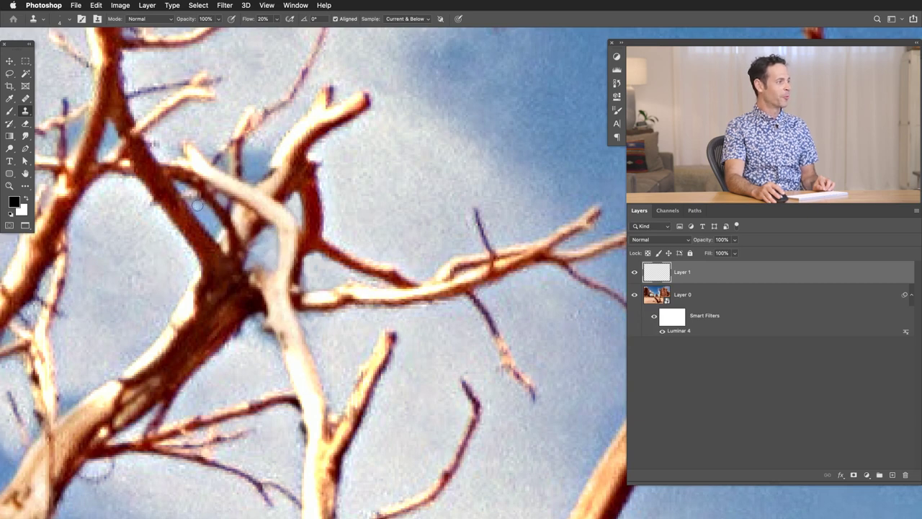
pyautogui.moveTo(215, 224)
pyautogui.mouseDown()
pyautogui.moveTo(192, 205)
pyautogui.moveTo(212, 229)
pyautogui.mouseUp()
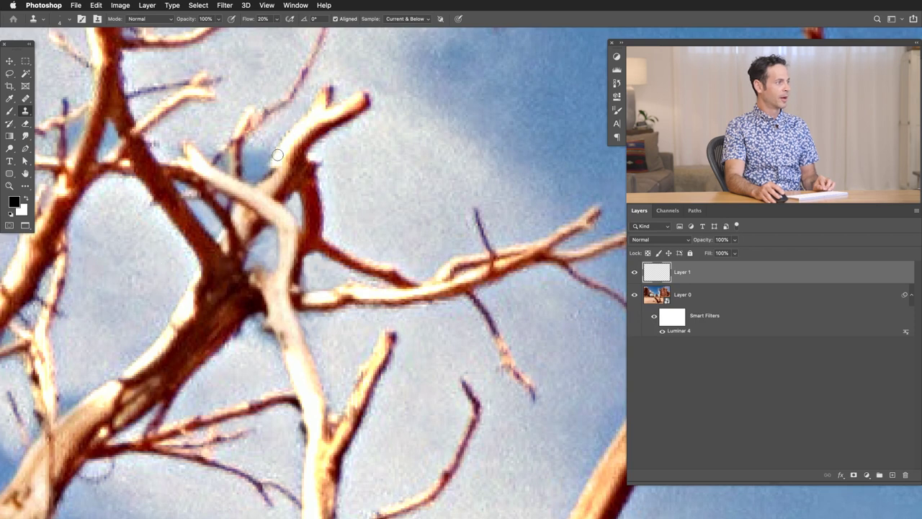
pyautogui.moveTo(249, 173)
pyautogui.mouseDown()
pyautogui.moveTo(246, 183)
pyautogui.moveTo(266, 158)
pyautogui.moveTo(249, 162)
pyautogui.mouseUp()
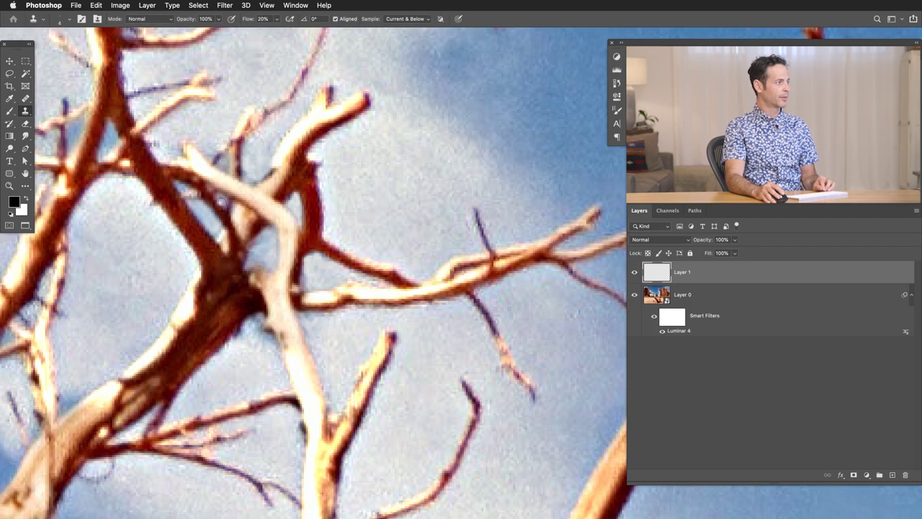
pyautogui.moveTo(417, 243); pyautogui.dragTo(352, 268)
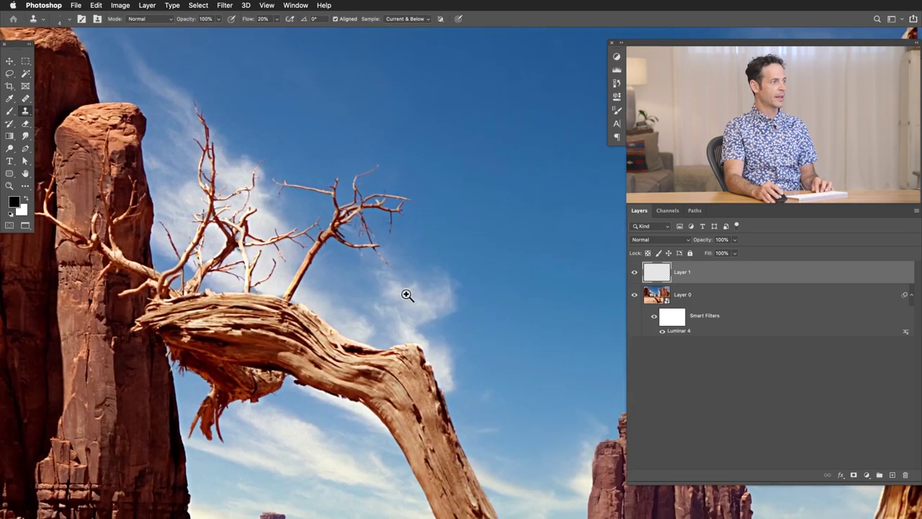
pyautogui.moveTo(407, 294); pyautogui.dragTo(387, 308)
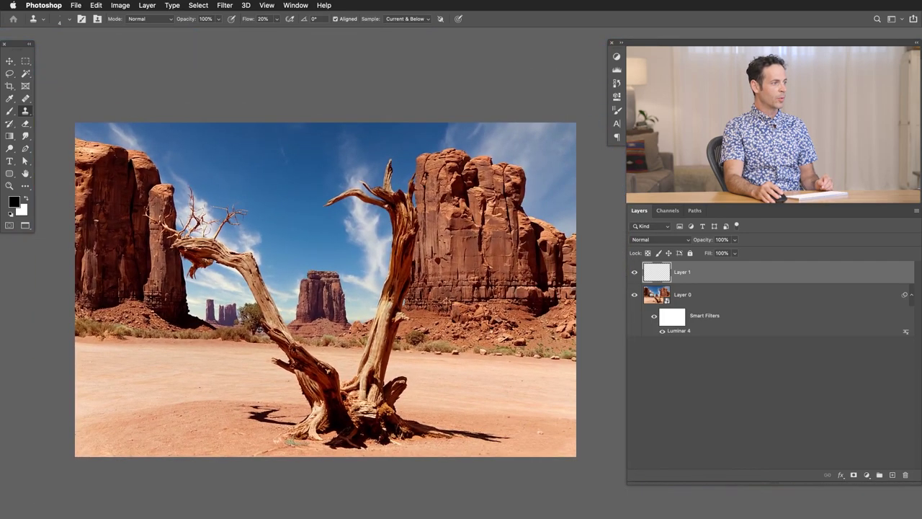